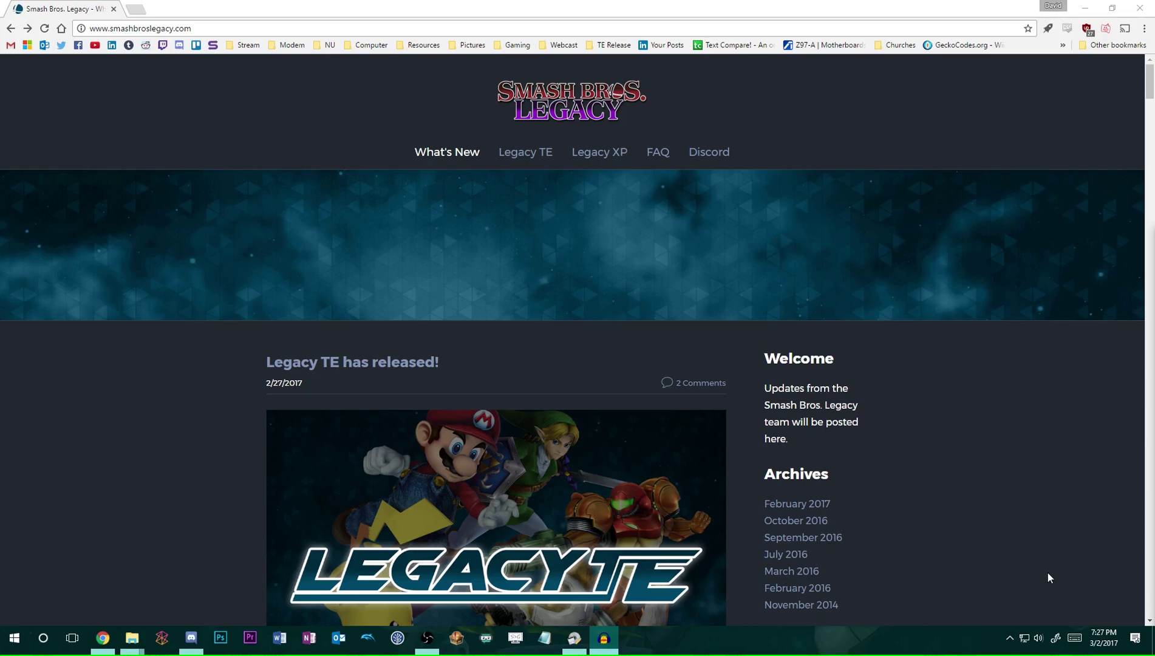
# Open the download page for the Legacy TE Custom Stagelist Tool from the Legacy TE section of the site
pyautogui.click(1009, 546)
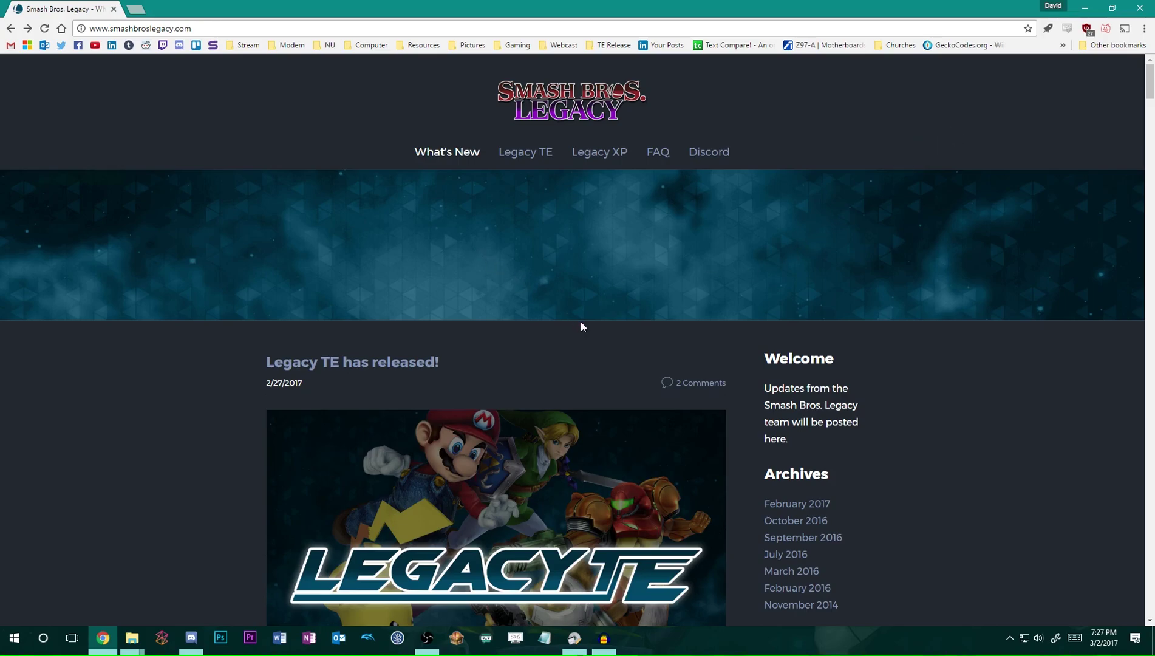
pyautogui.click(529, 154)
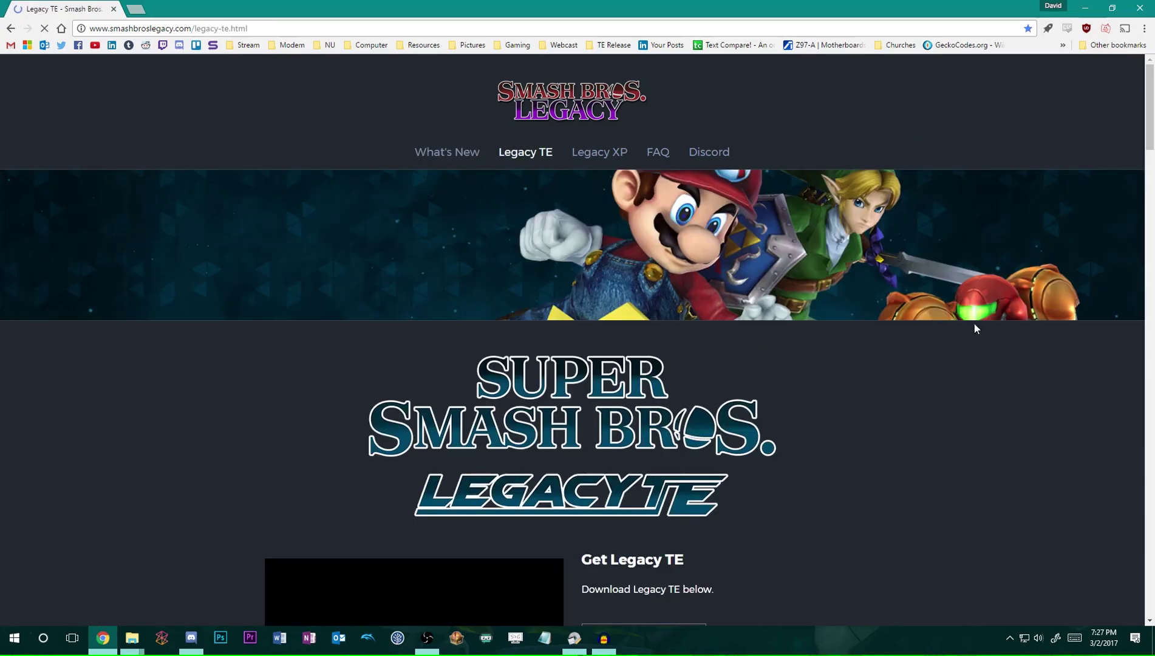
pyautogui.scroll(-12, 923, 343)
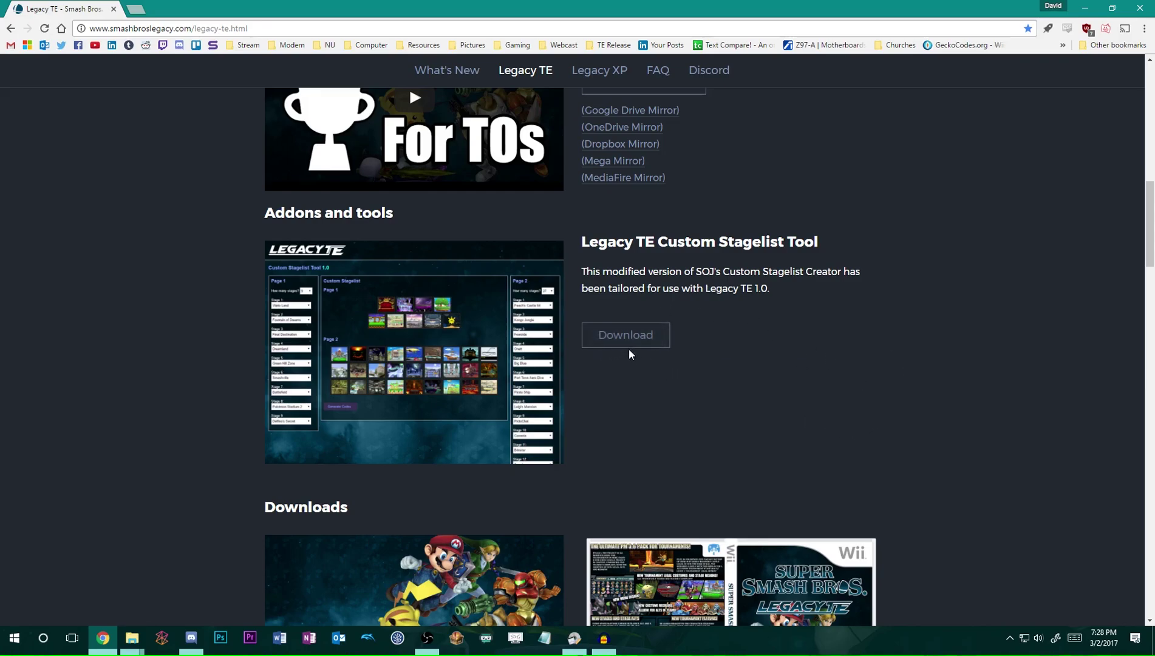
pyautogui.click(643, 340)
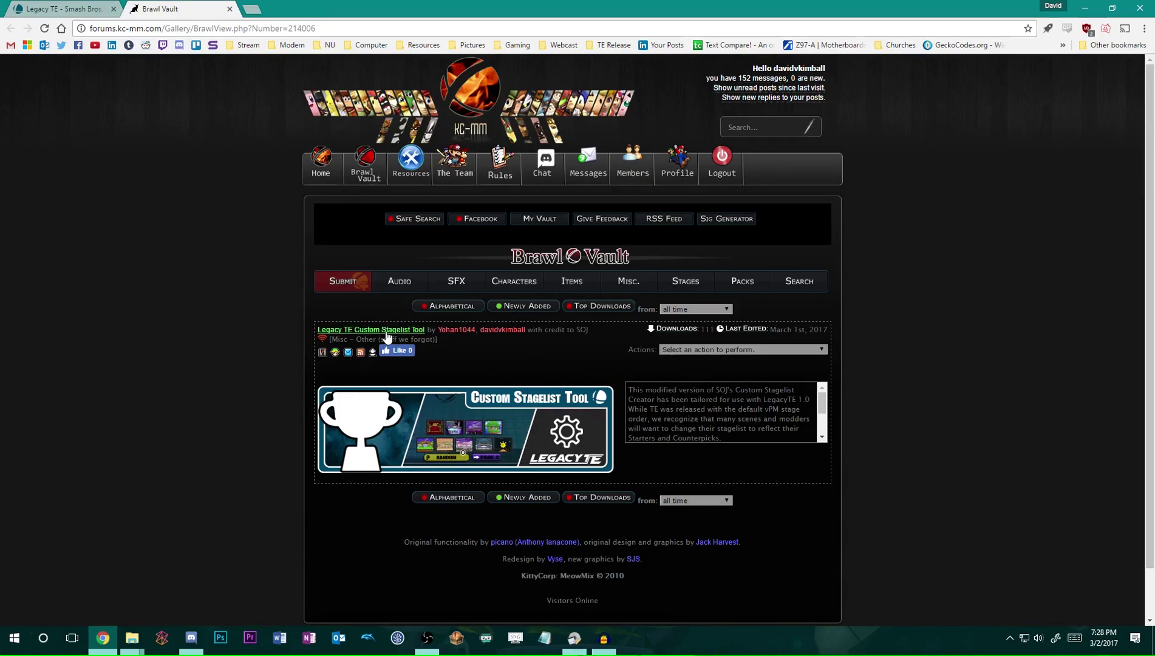
# Download version 1.0 of the Custom Stagelist Tool as LegacyTE_Custom_Stagelist_Tool-1.0.zip into the Downloads\Tool folder
pyautogui.click(388, 331)
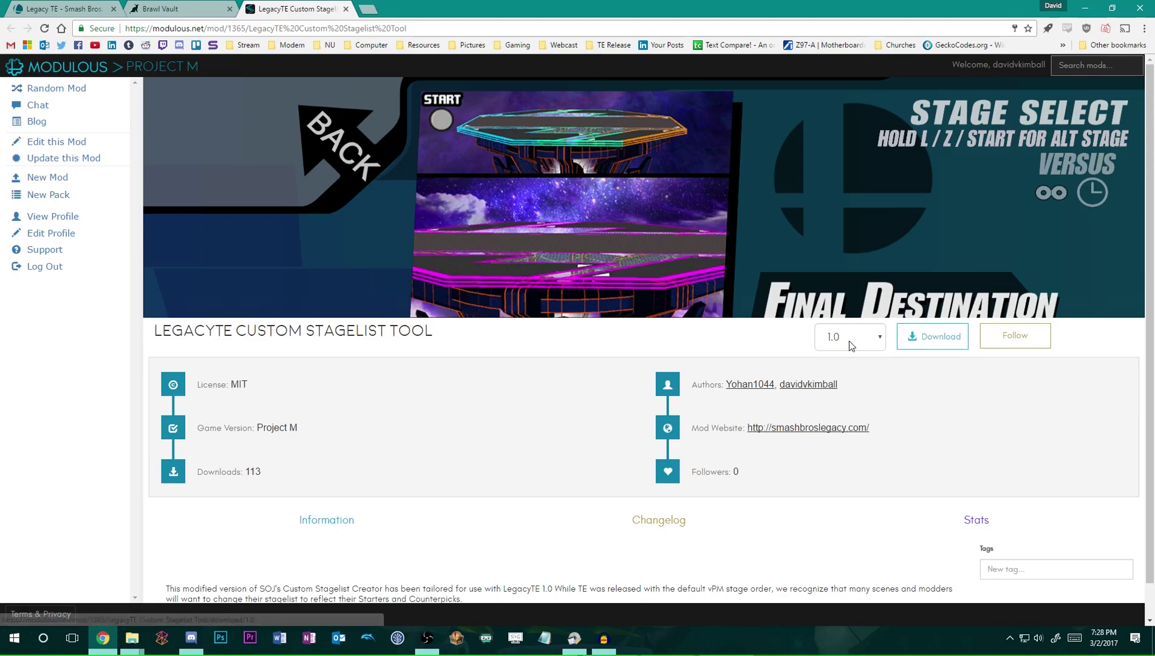
pyautogui.click(934, 337)
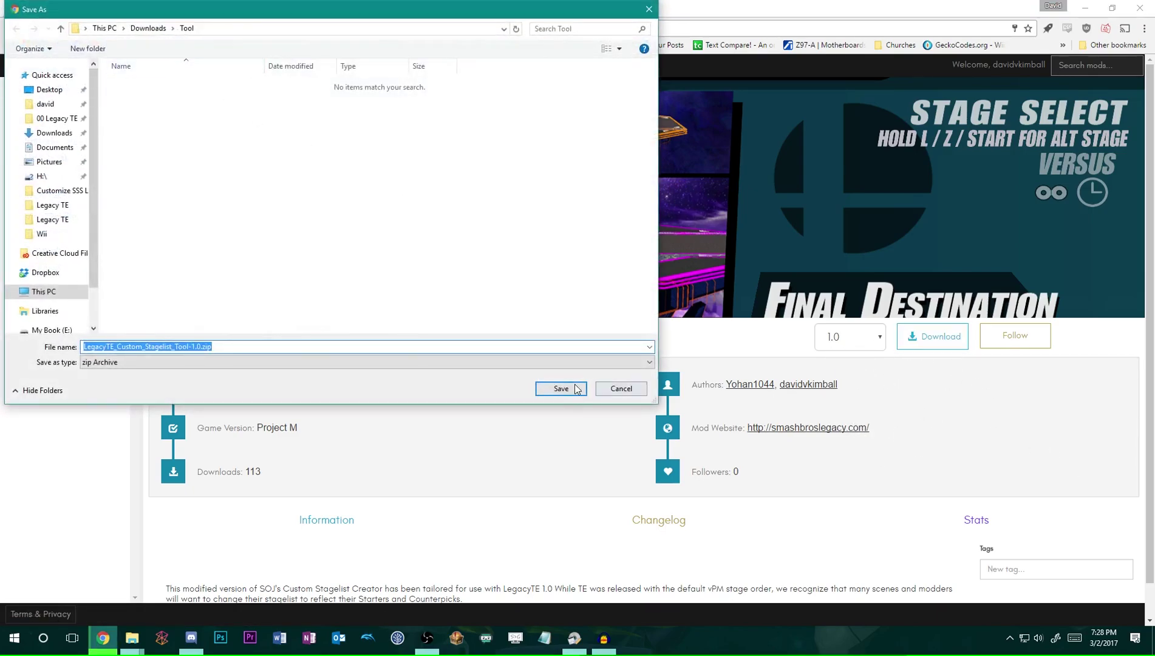
pyautogui.click(561, 388)
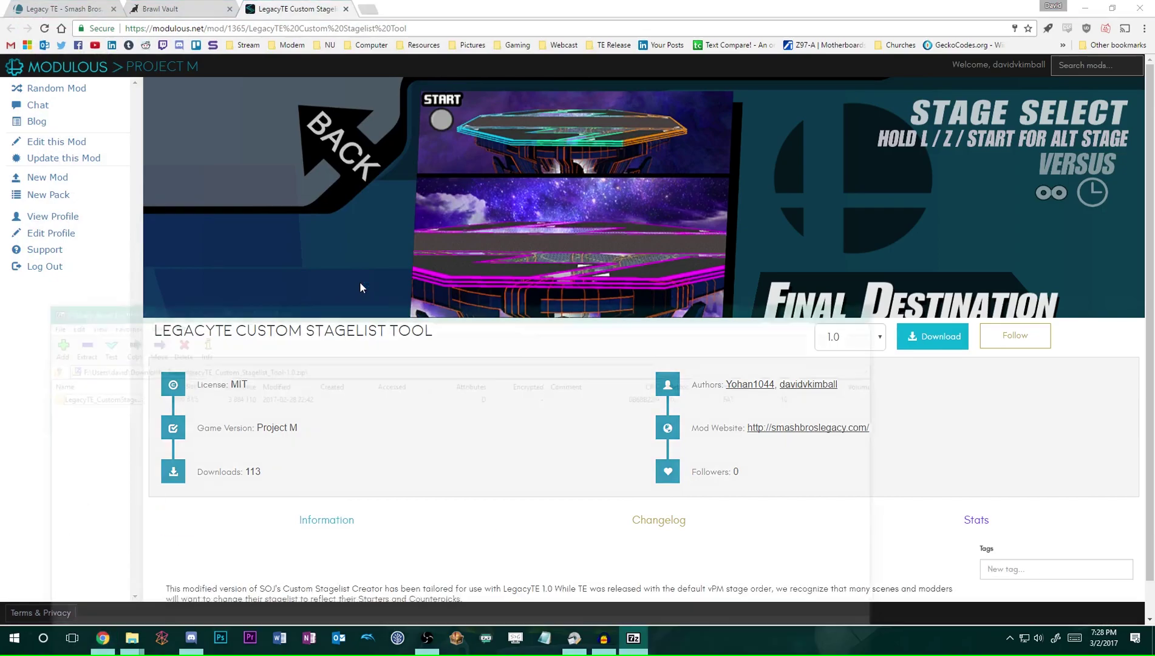
# Extract the downloaded archive into the Downloads\Tool folder and close the archive window
pyautogui.click(71, 343)
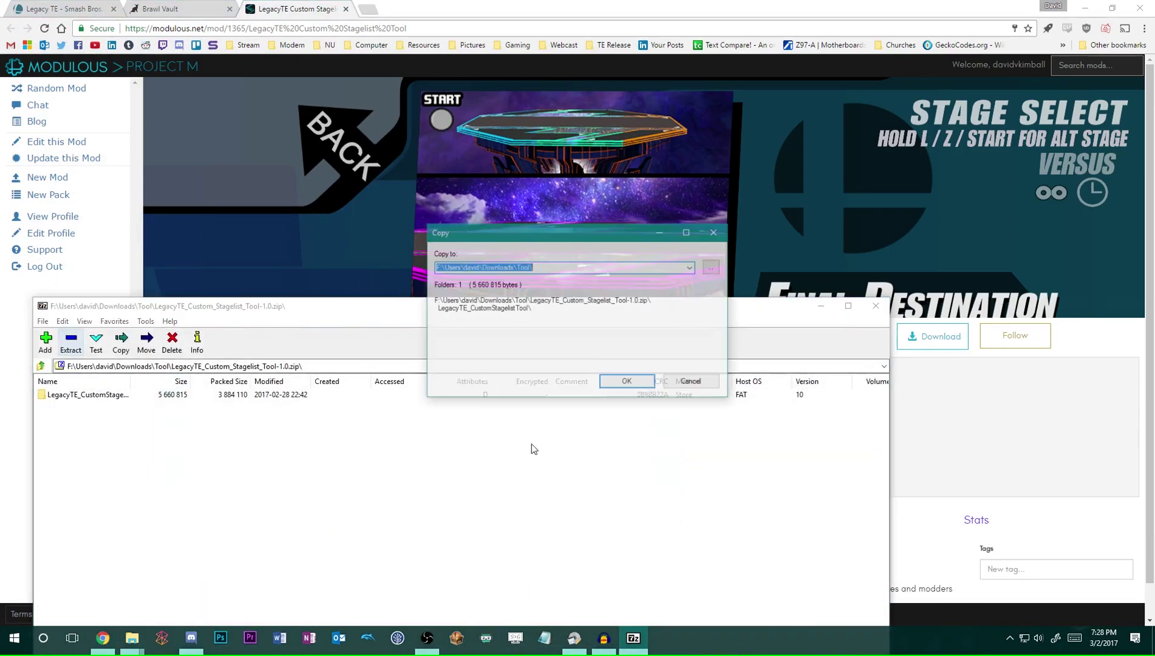
pyautogui.click(629, 382)
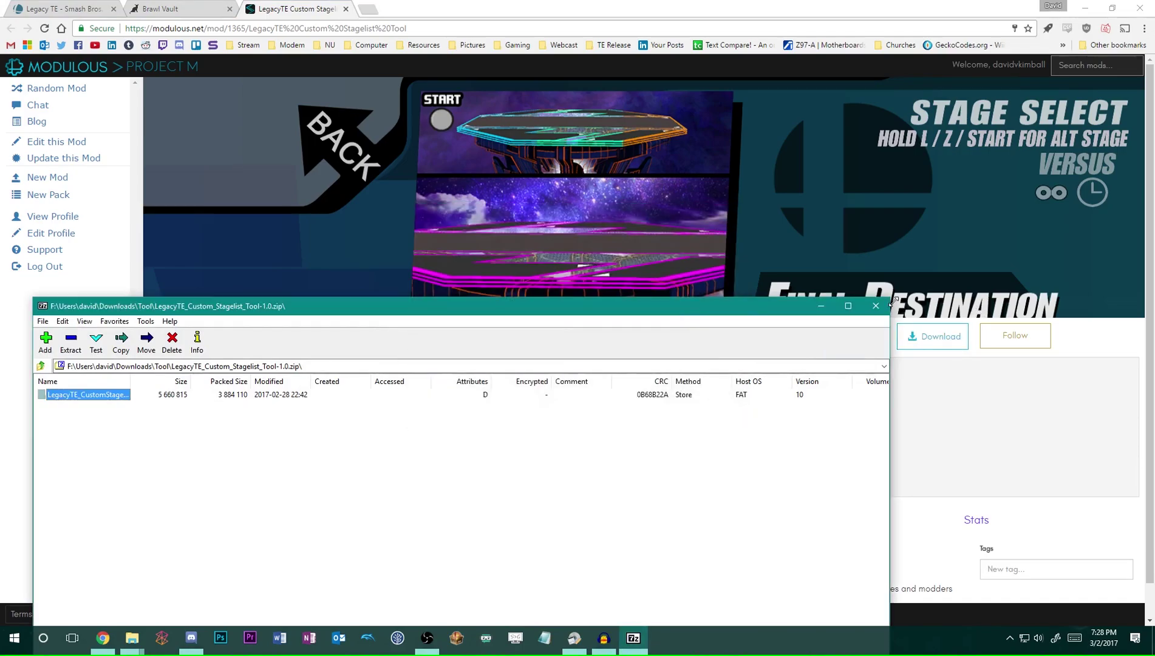
pyautogui.click(876, 306)
# Open SSS_customizer_Light.html from the extracted LegacyTE_CustomStagelistTool folder
pyautogui.click(1086, 7)
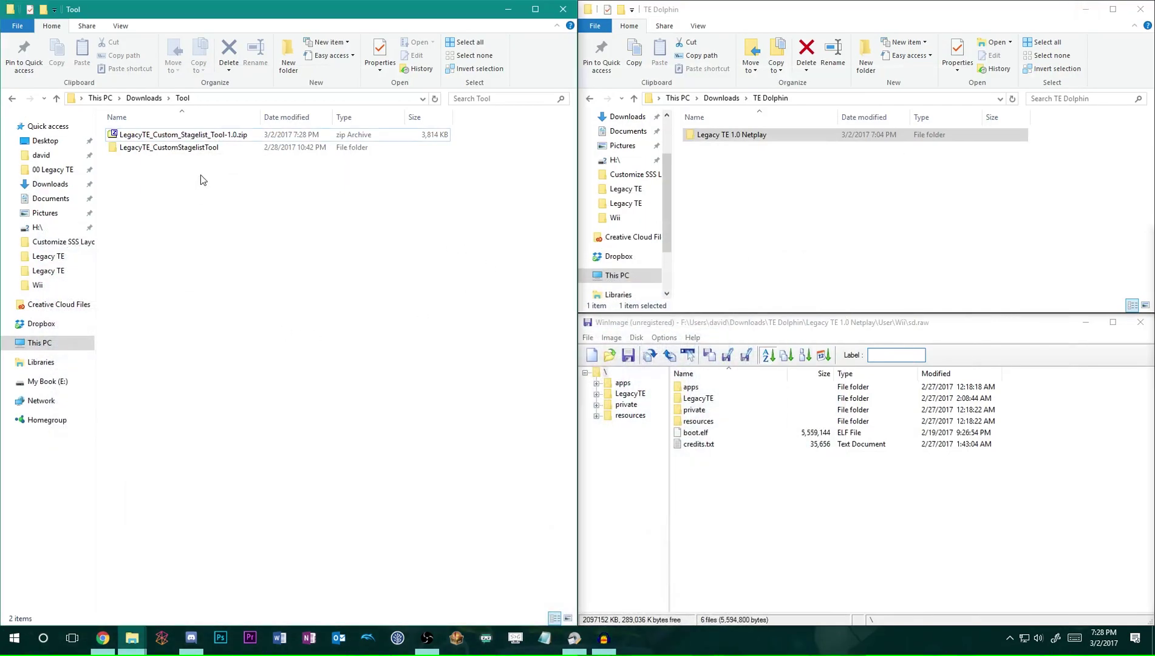
pyautogui.doubleClick(207, 148)
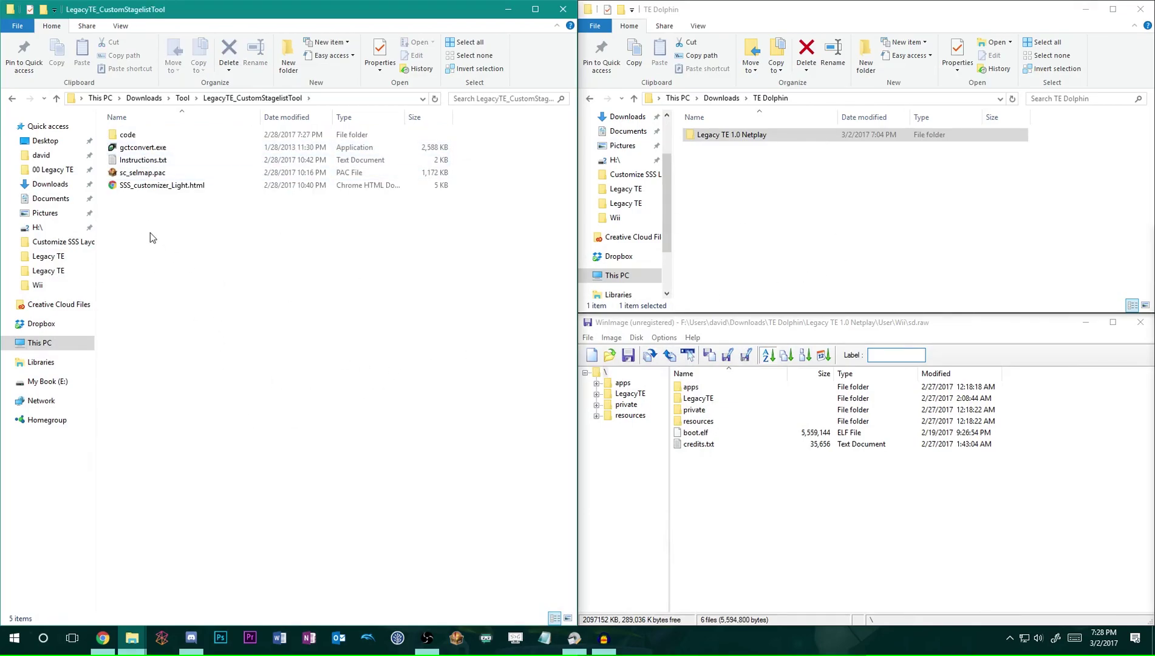
pyautogui.doubleClick(177, 185)
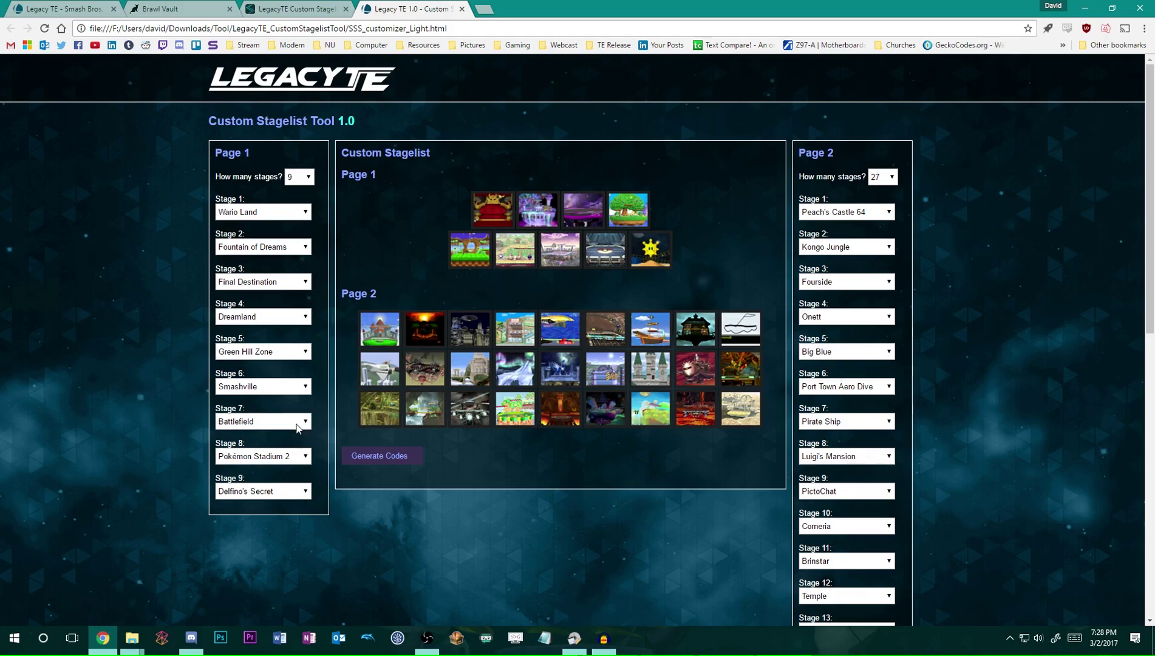
# Set Stage 1 of Page 1 to Bowser's Castle
pyautogui.click(279, 214)
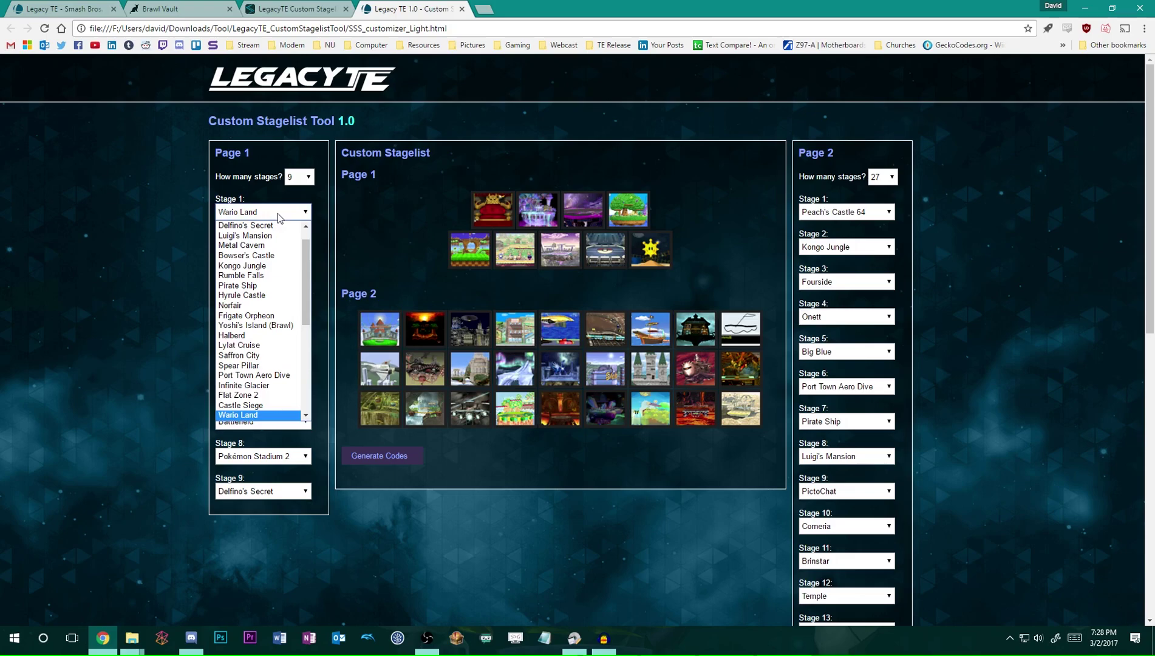
pyautogui.scroll(-1, 281, 266)
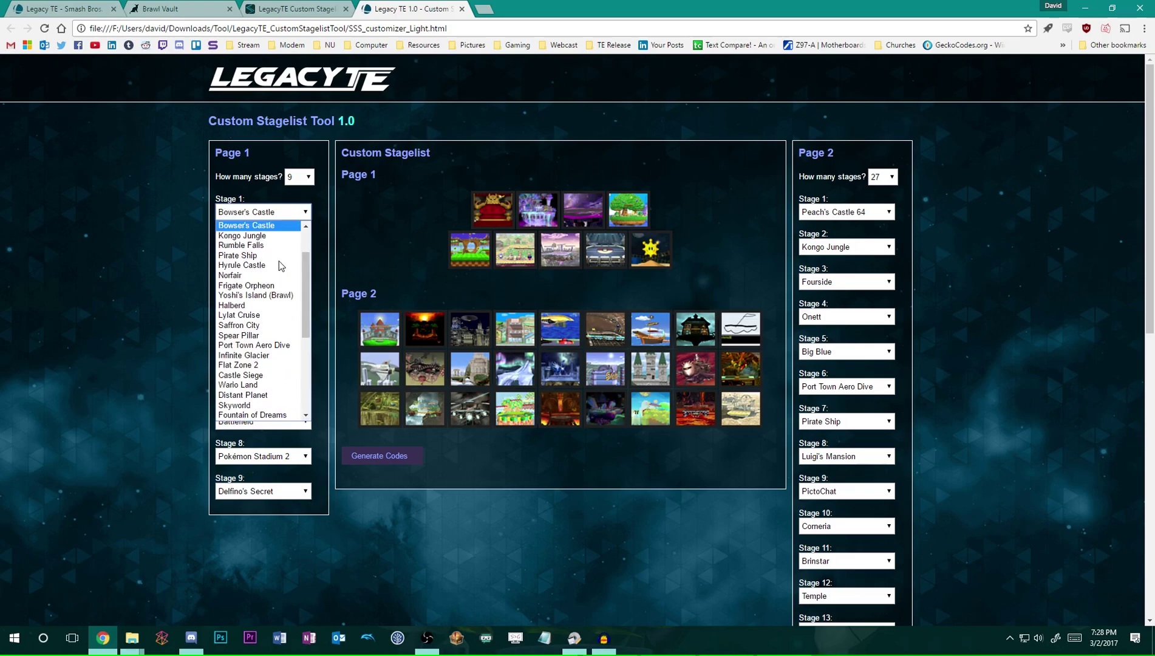
pyautogui.click(283, 227)
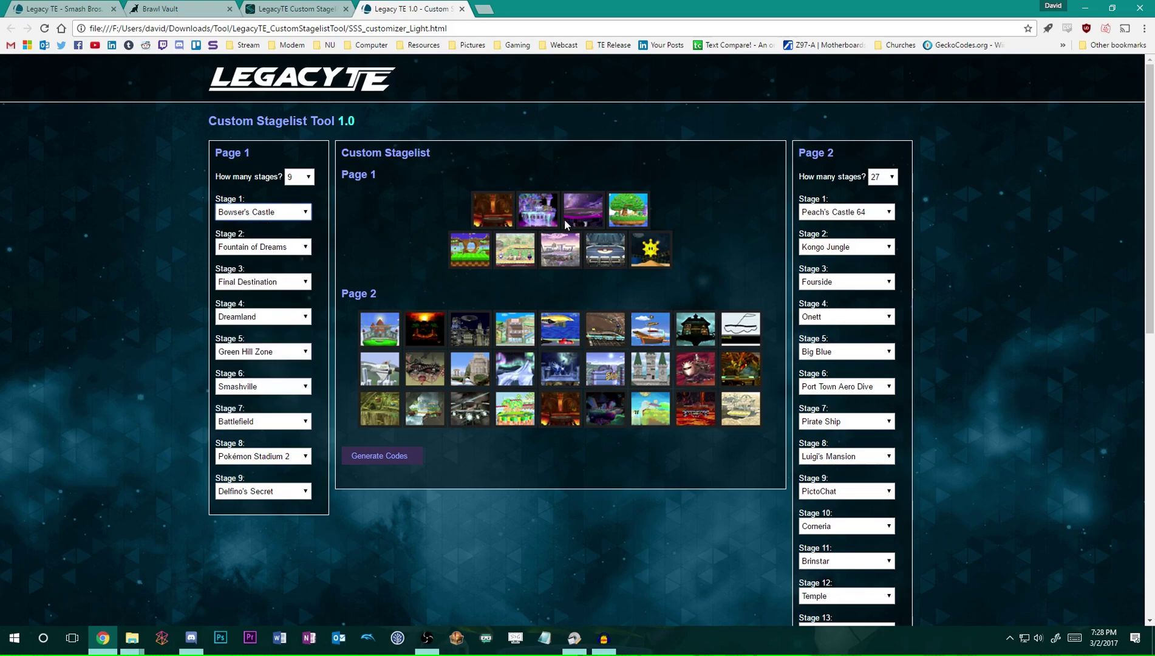
# Set the number of stages on Page 1 to 10 and assign Wario Land to Stage 5
pyautogui.click(303, 177)
pyautogui.click(298, 207)
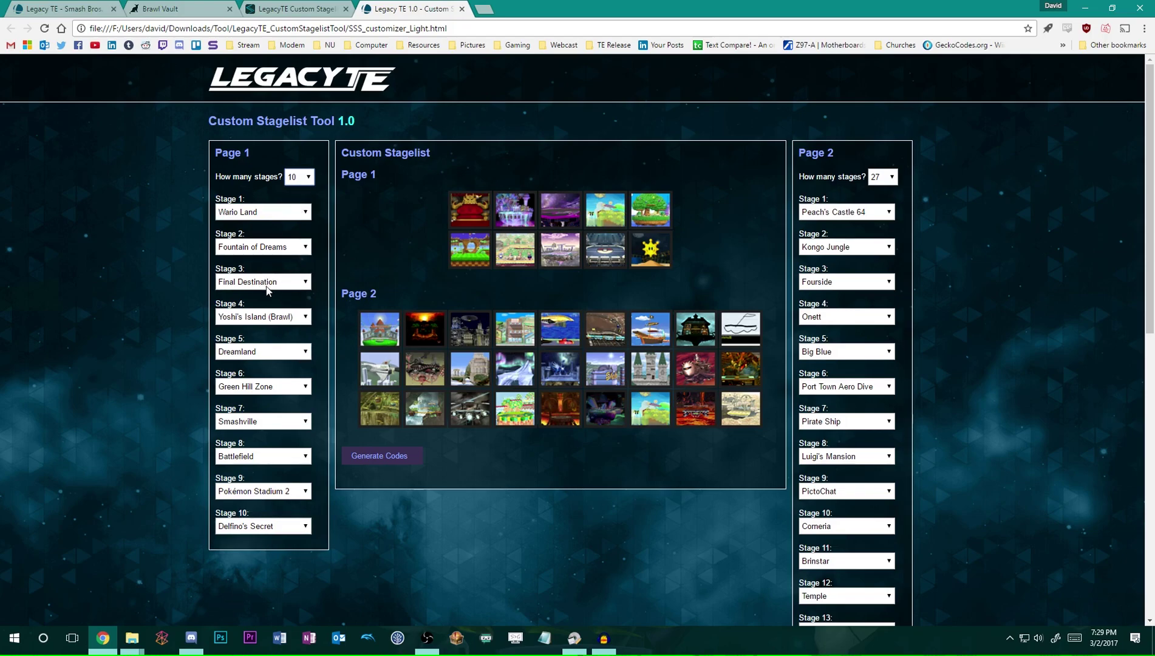
pyautogui.click(263, 352)
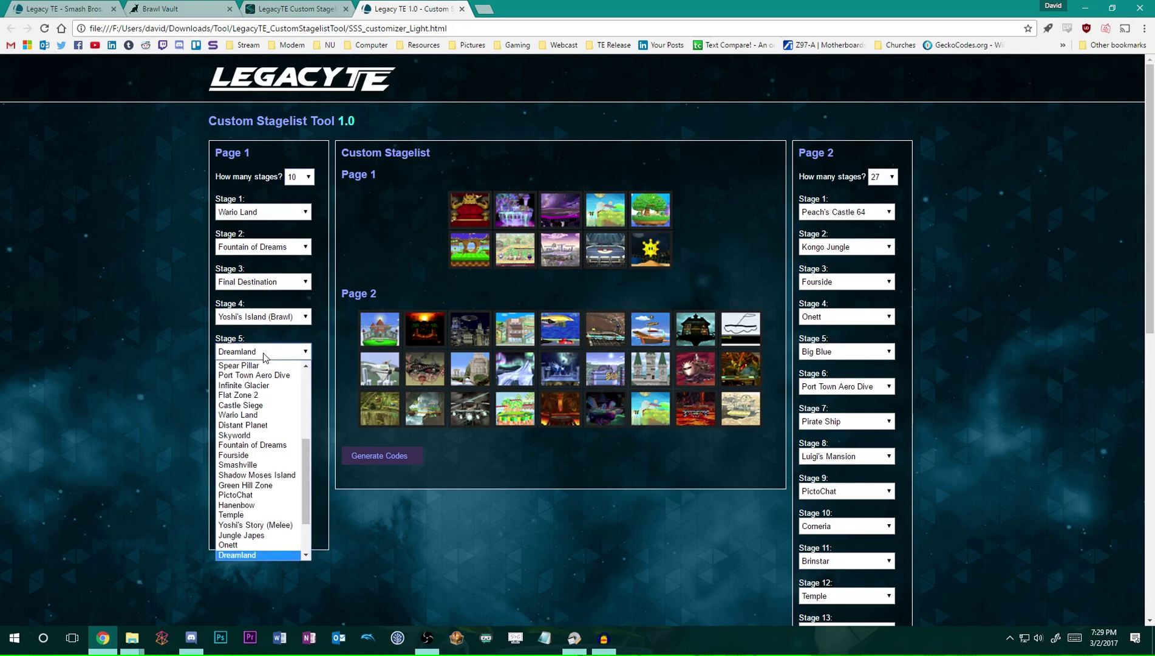
pyautogui.press('w')
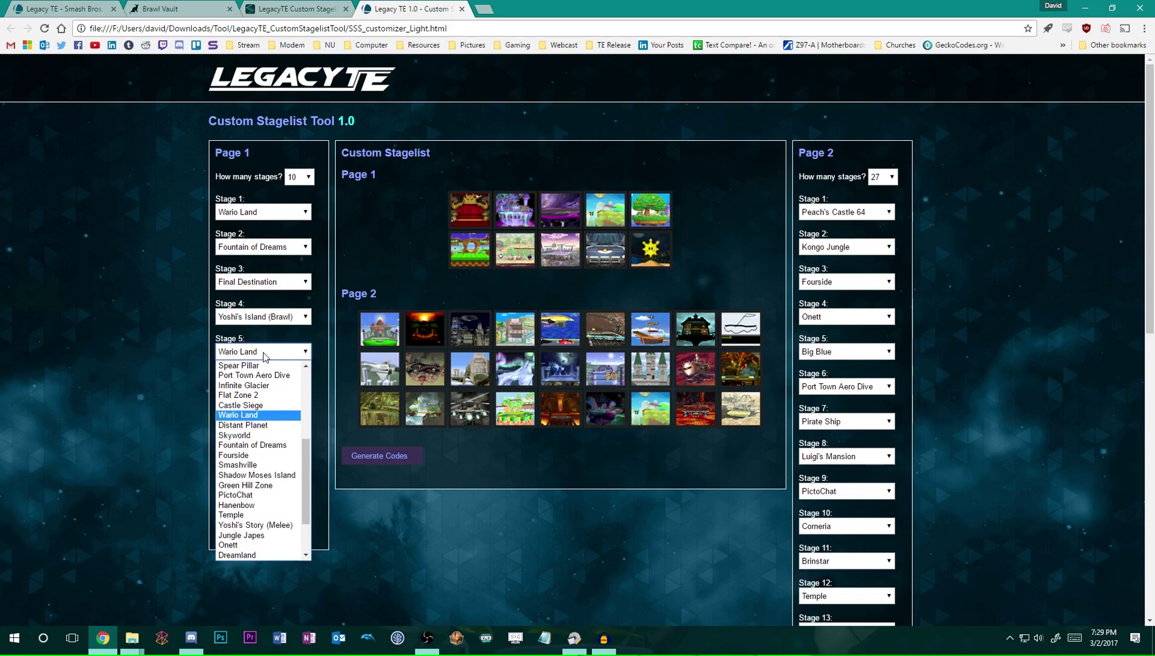
pyautogui.press('Return')
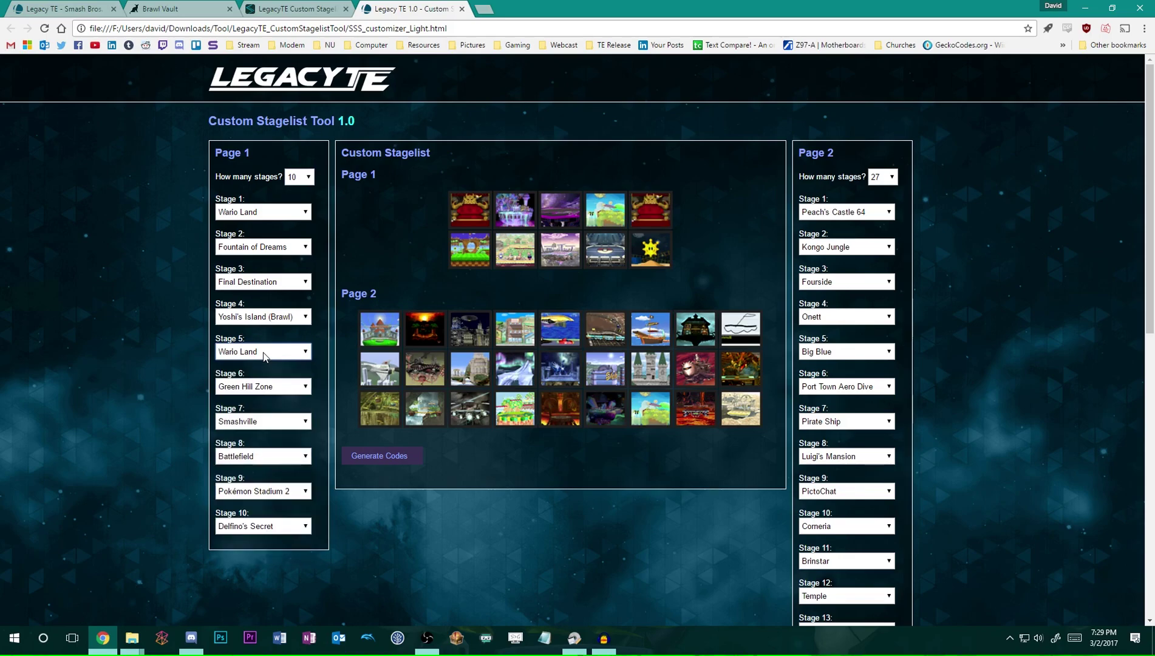
# Assign Dreamland to Stage 10 of Page 1
pyautogui.click(267, 526)
pyautogui.press('d')
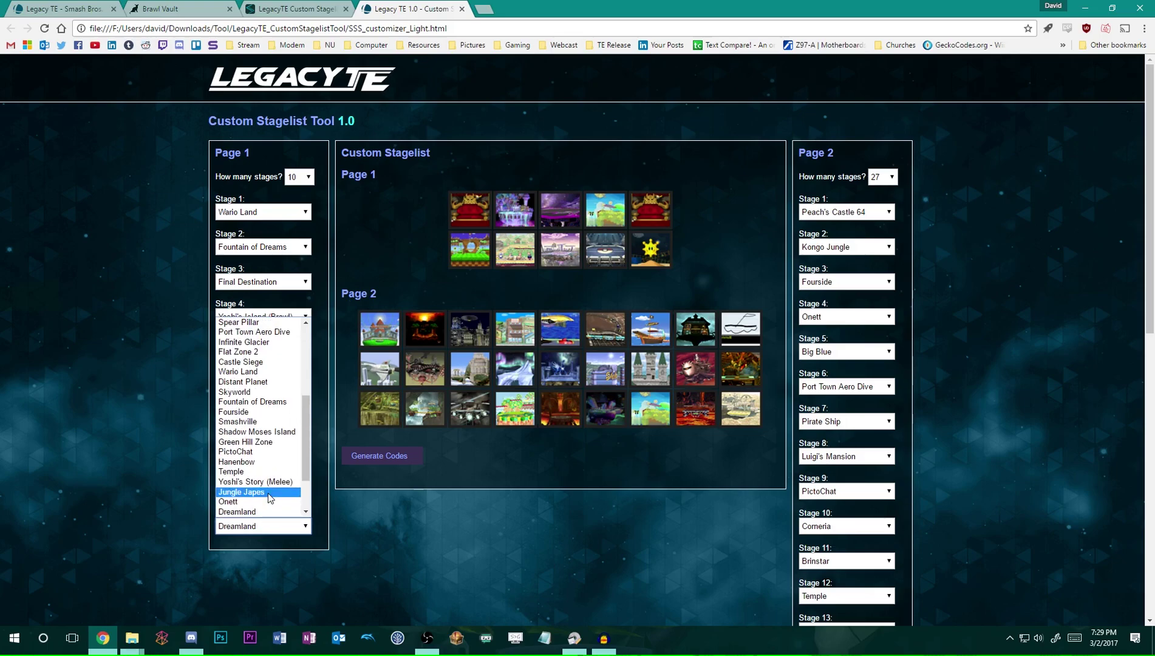
pyautogui.press('Return')
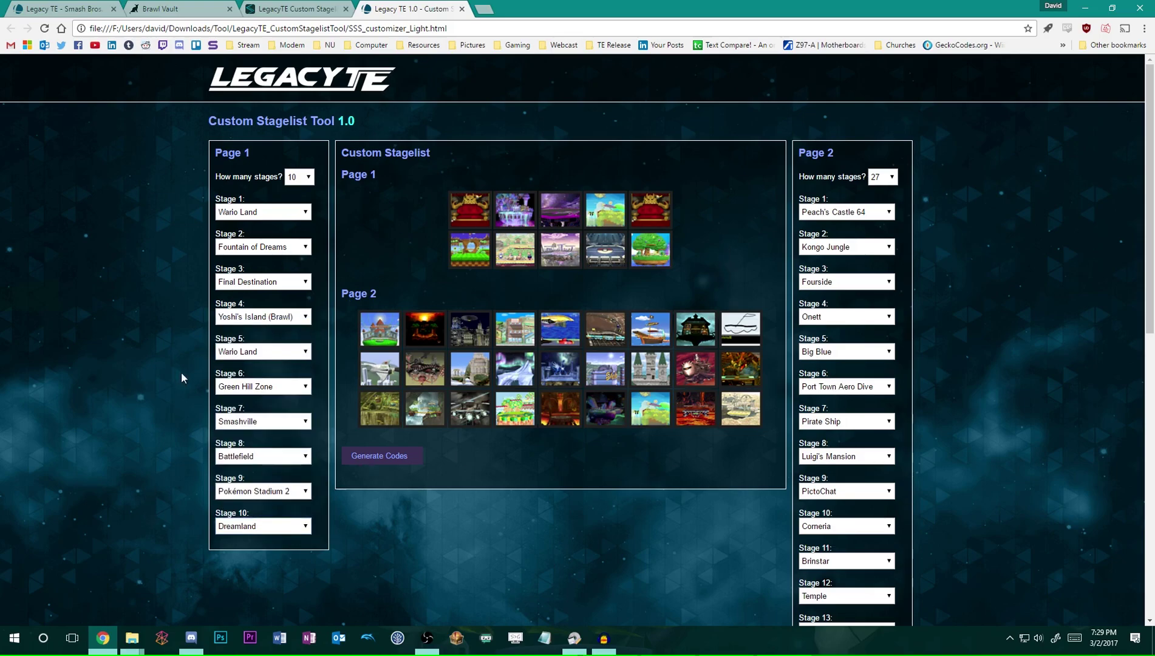
pyautogui.click(303, 181)
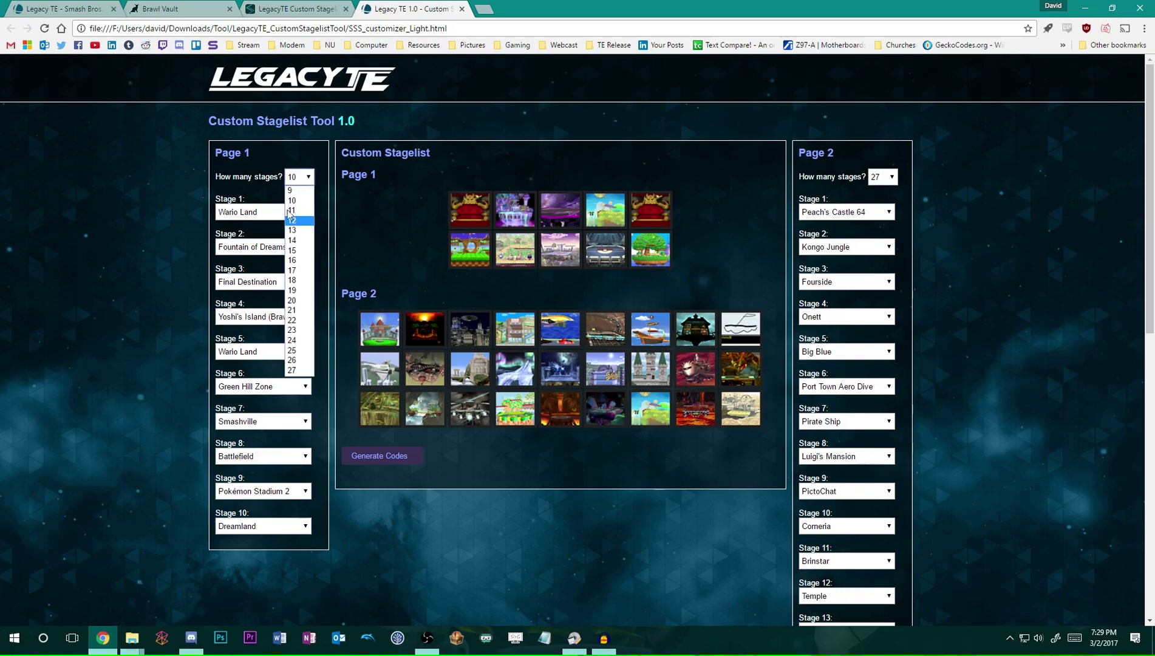
pyautogui.click(300, 182)
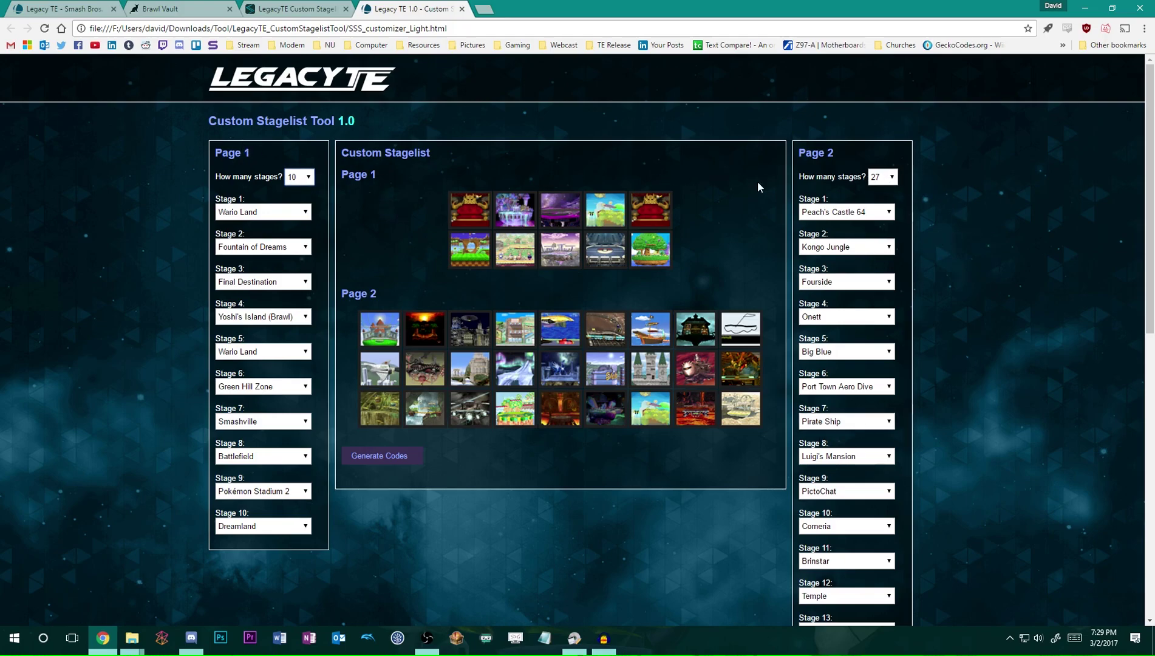
pyautogui.scroll(-1, 601, 267)
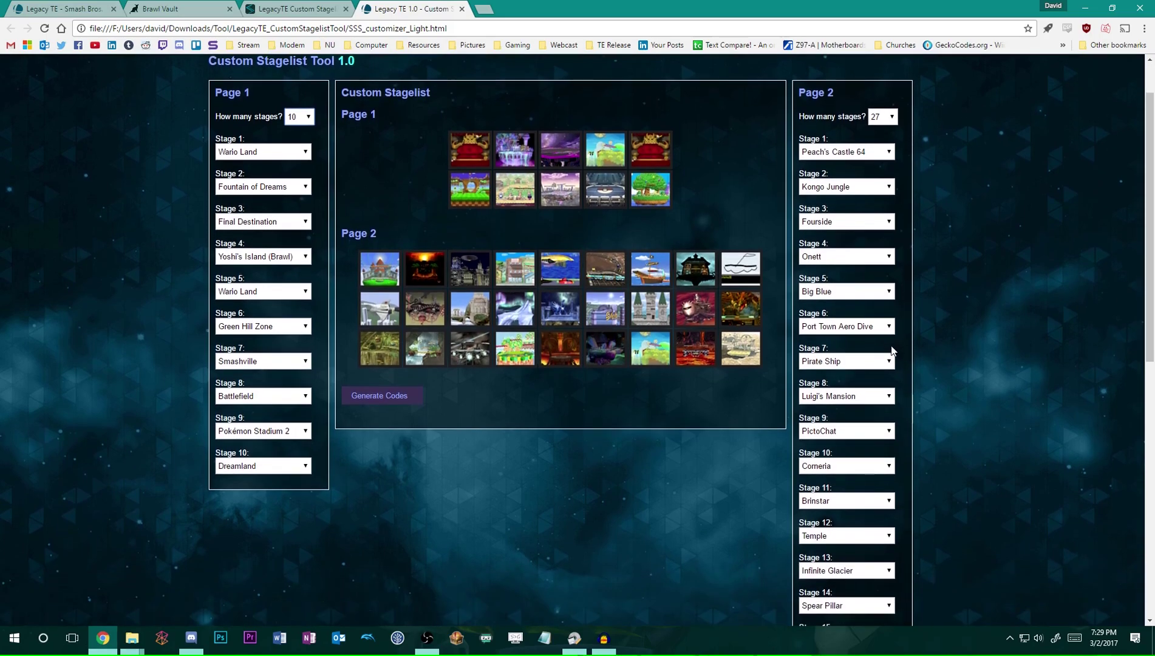
pyautogui.scroll(1, 601, 268)
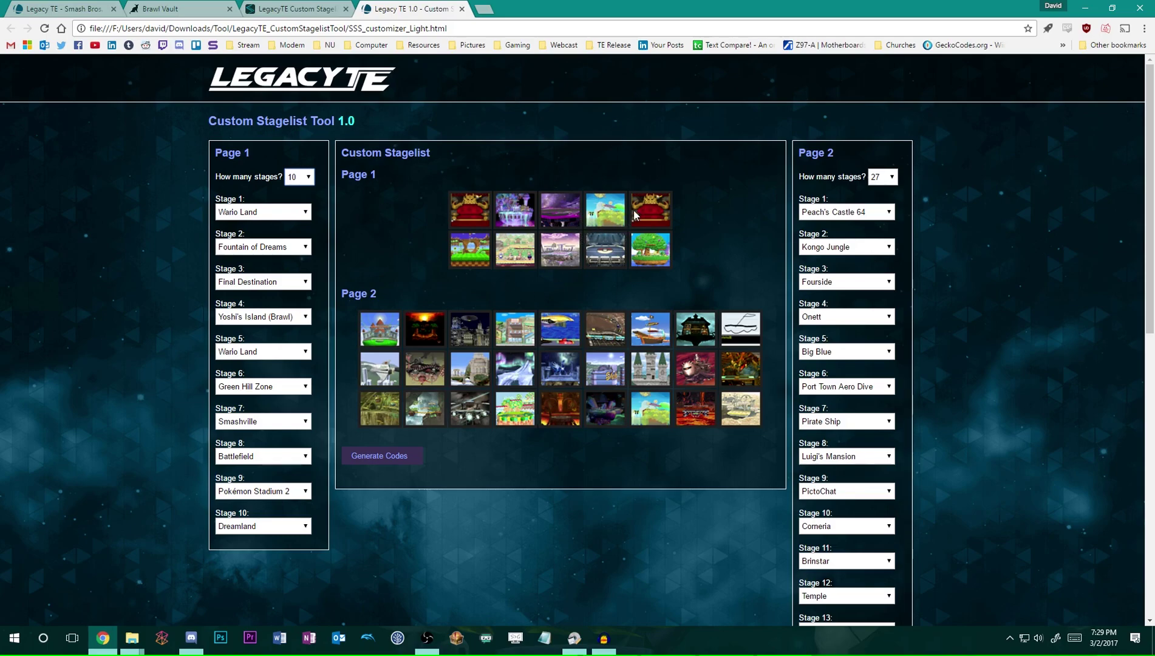
# Generate the codes for the custom stagelist and copy the whole Custom Stage Select Screen code, including its title line
pyautogui.click(388, 457)
pyautogui.scroll(-3, 580, 459)
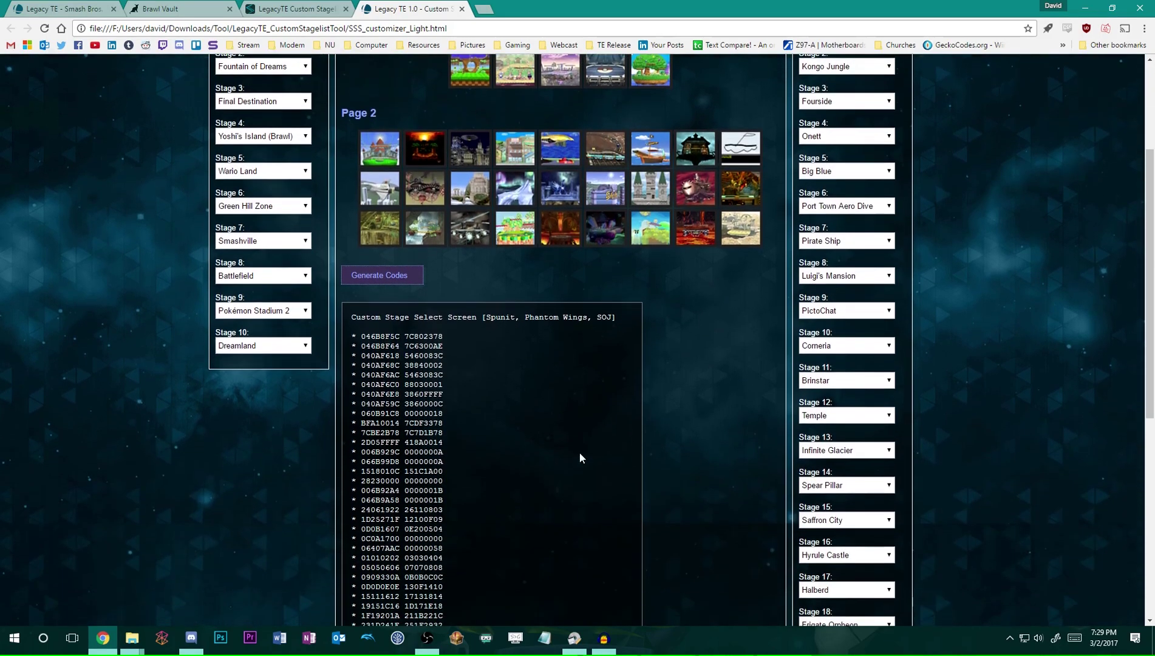
pyautogui.scroll(-2, 478, 396)
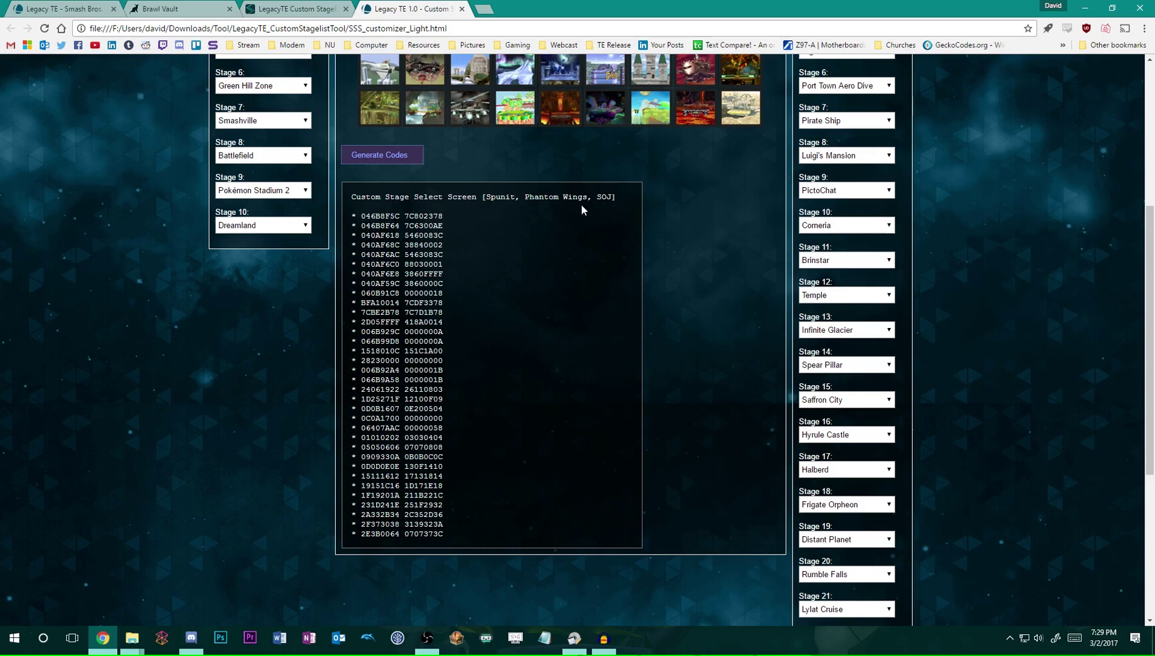
pyautogui.moveTo(446, 536); pyautogui.dragTo(350, 196)
pyautogui.hotkey('ctrl', 'c')
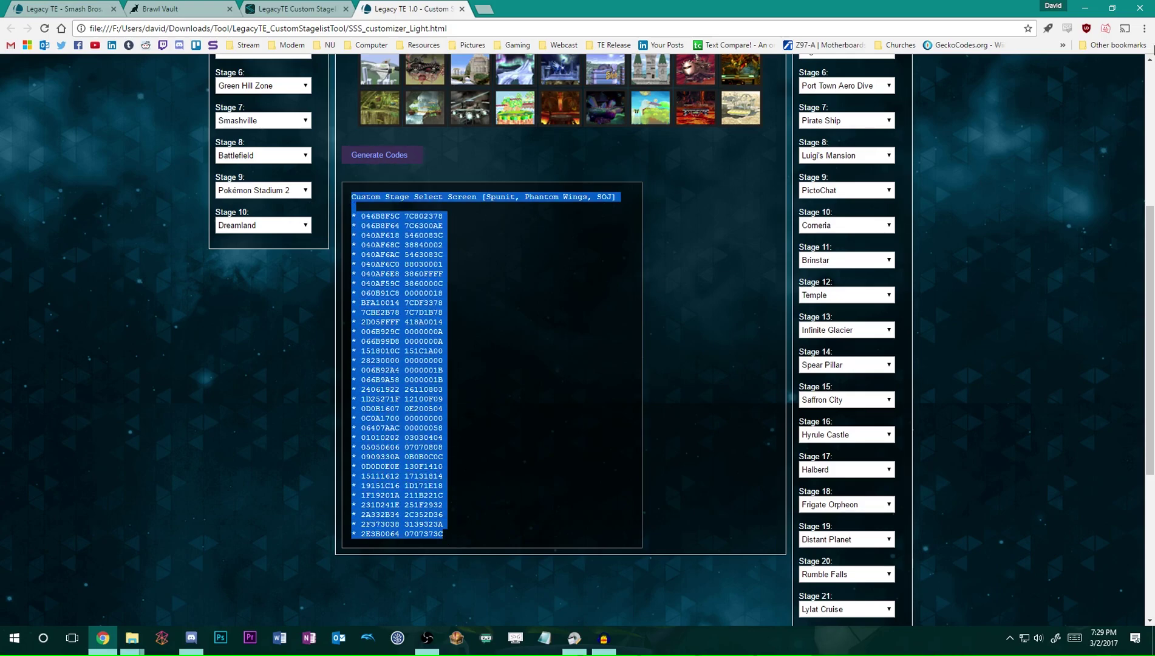
# Switch to WinImage and copy rsbe01.txt from the LegacyTE folder of sd.raw into the LegacyTE_CustomStagelistTool folder
pyautogui.click(1085, 8)
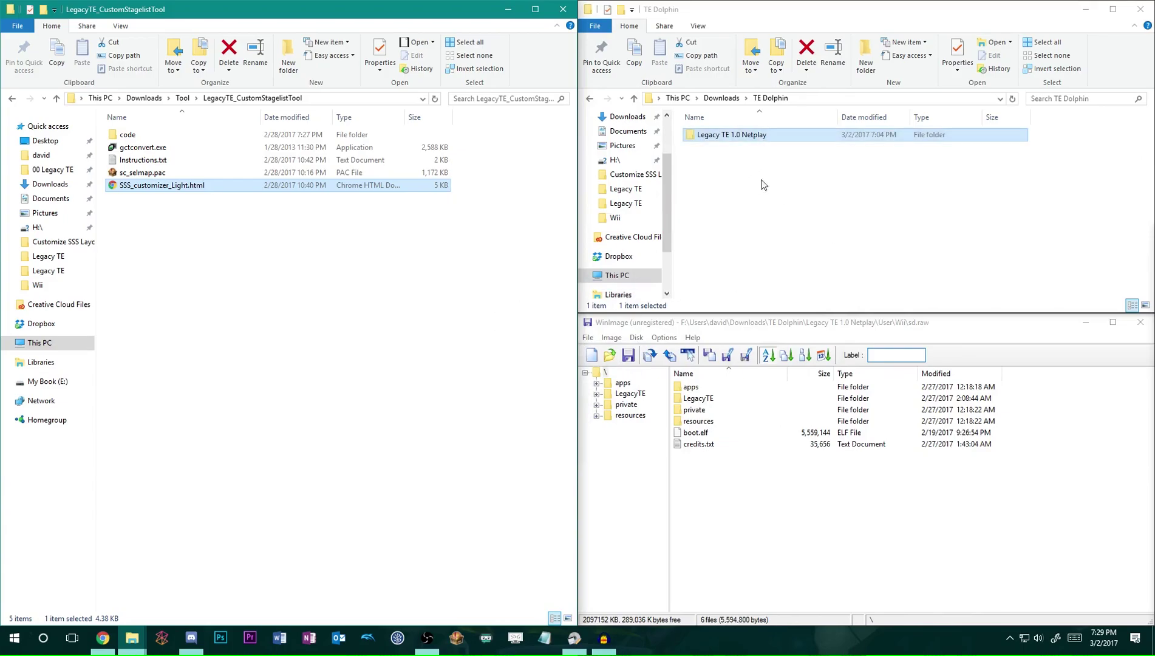
pyautogui.click(736, 521)
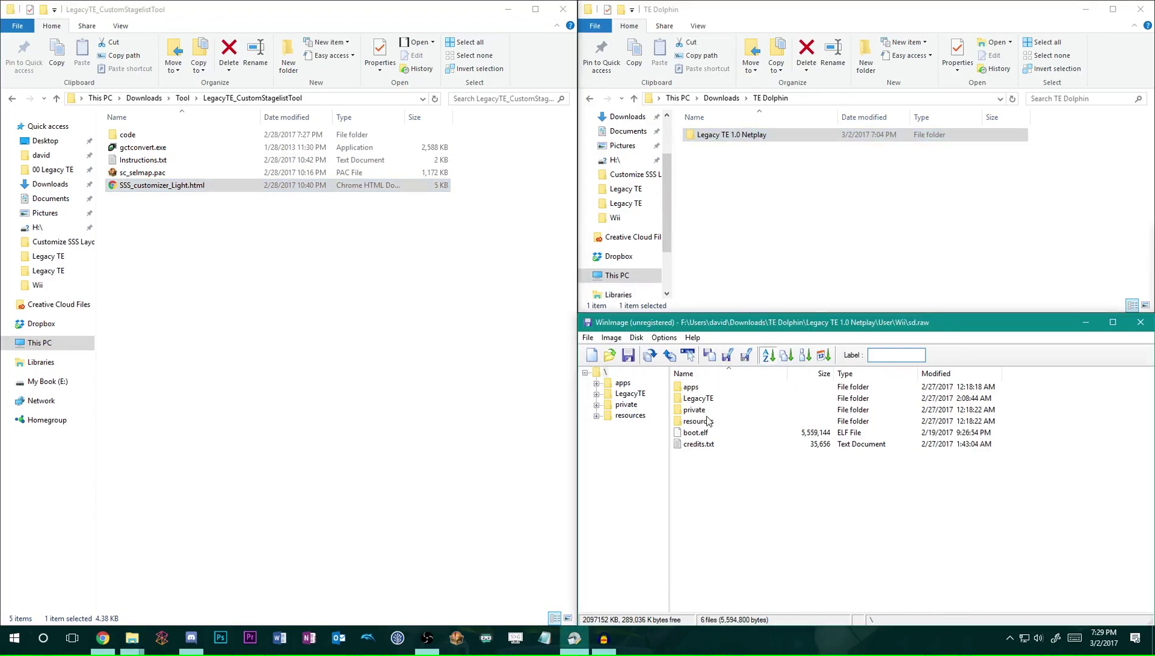
pyautogui.doubleClick(702, 399)
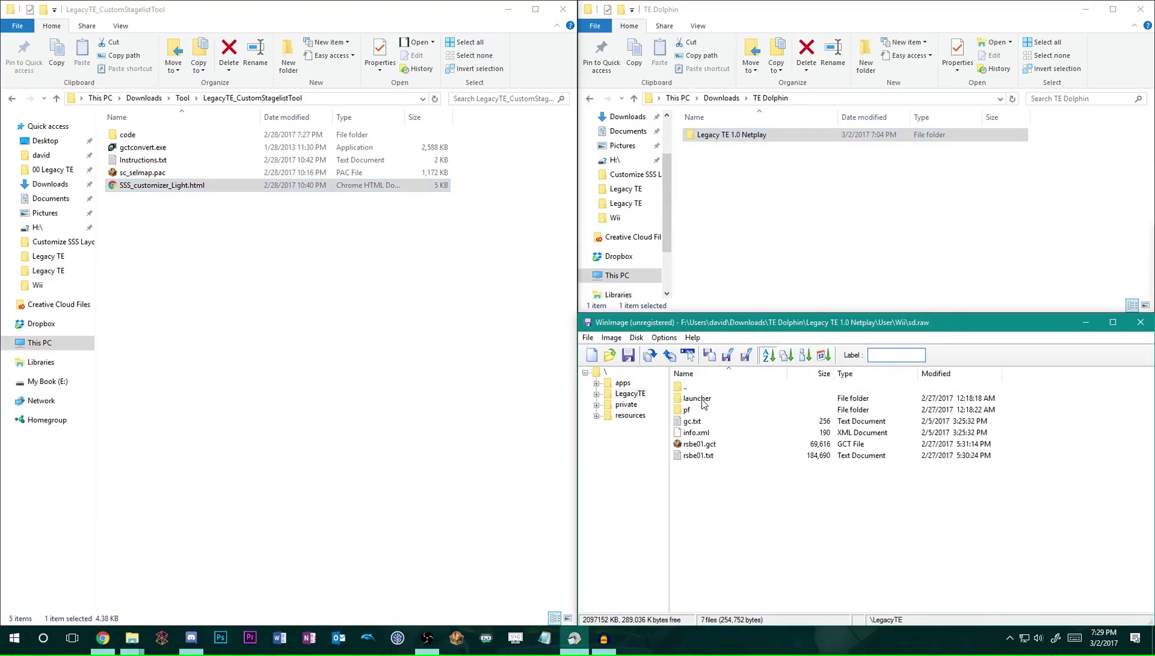
pyautogui.click(705, 456)
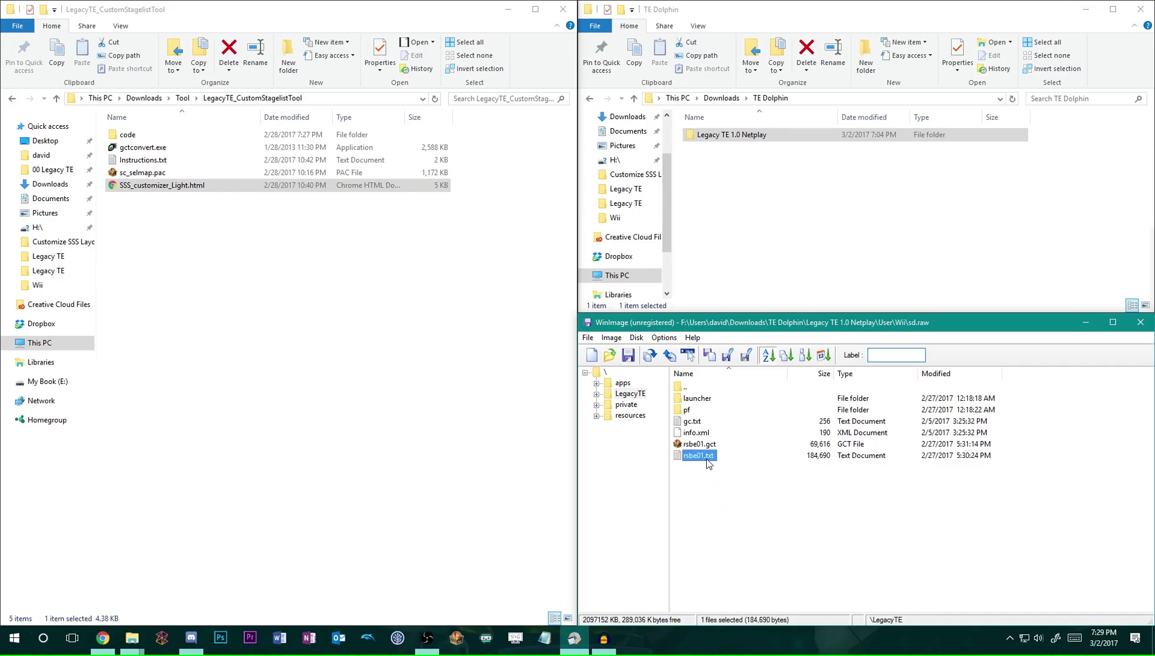
pyautogui.moveTo(707, 462); pyautogui.dragTo(169, 301)
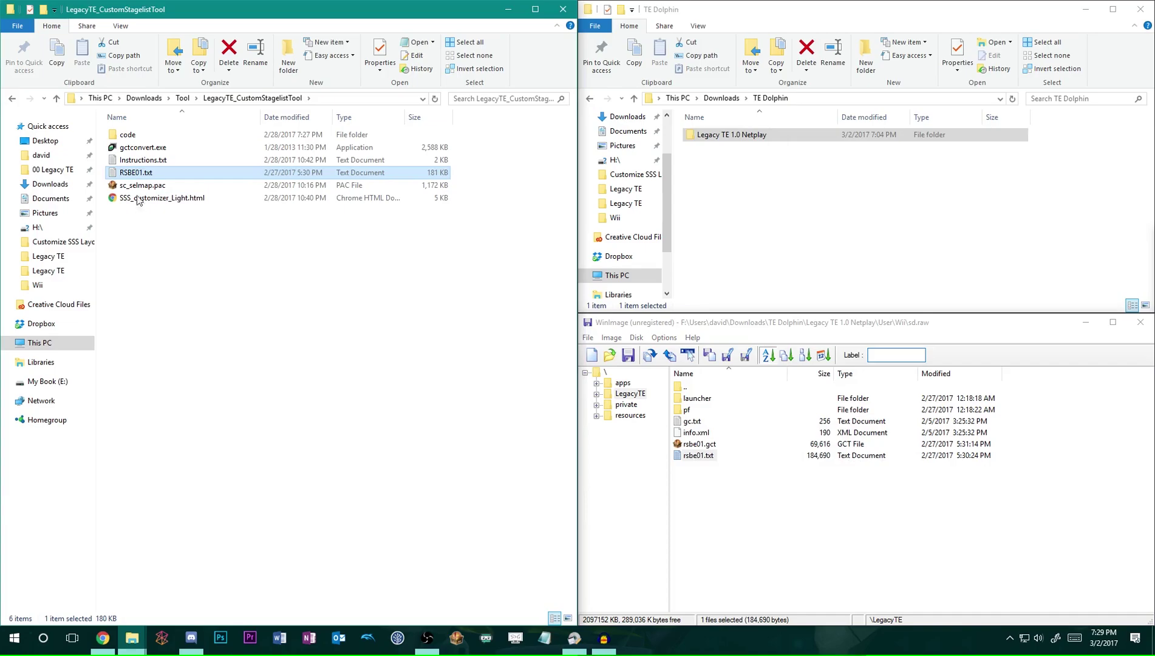
# Open RSBE01.txt from the LegacyTE_CustomStagelistTool folder in Notepad and search it for "custom st"
pyautogui.doubleClick(136, 173)
pyautogui.hotkey('ctrl', 'f')
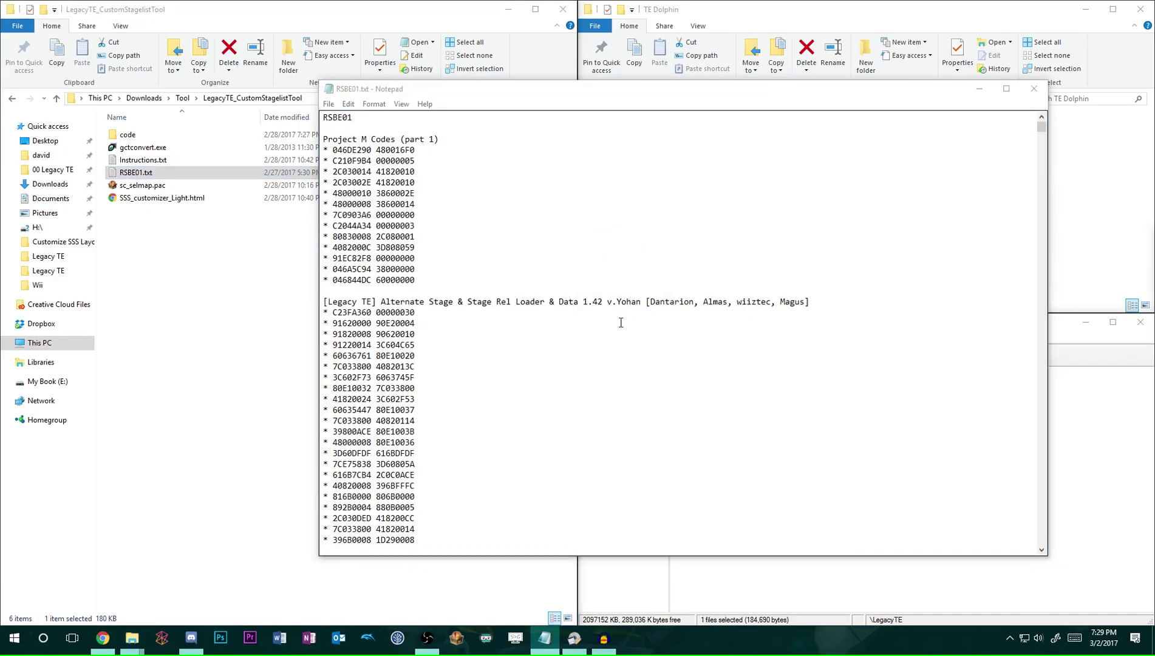
pyautogui.write('cst')
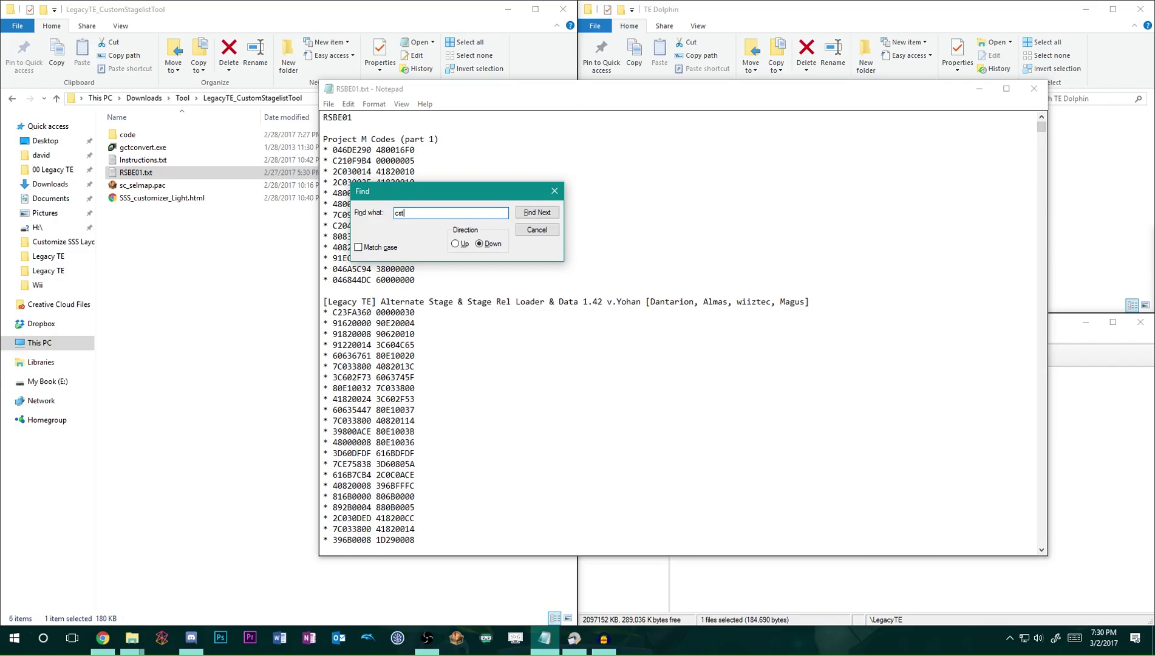
pyautogui.write('ustom st')
pyautogui.press('Return')
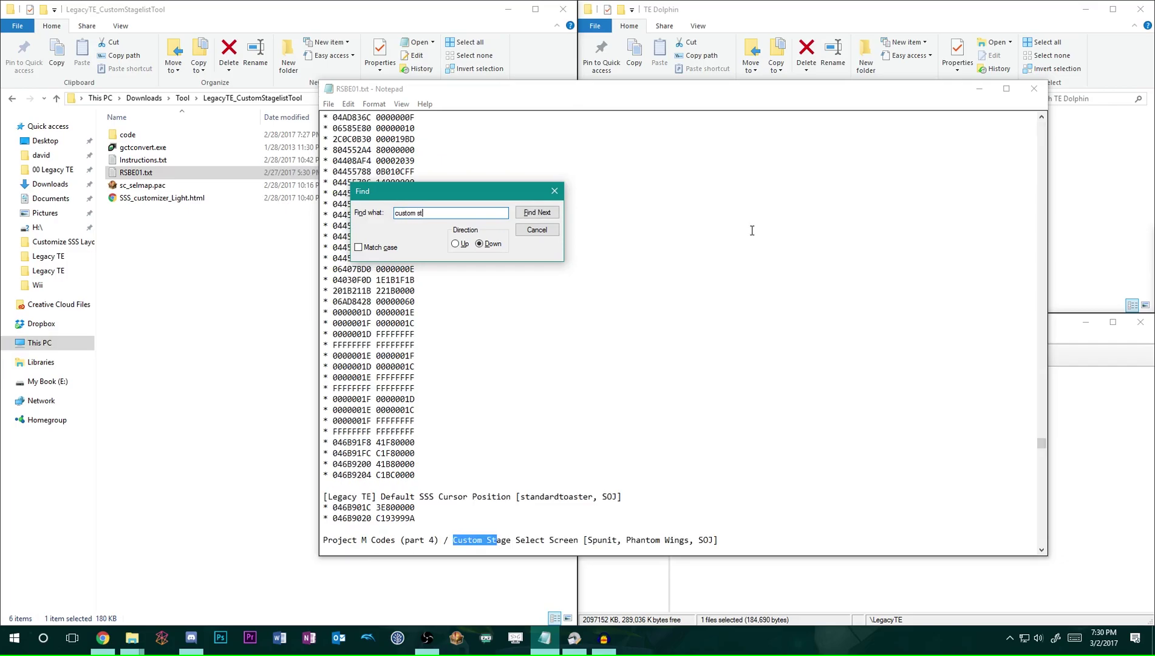
pyautogui.click(555, 190)
# Delete the whole existing "Project M Codes (part 4) / Custom Stage Select Screen" code, including its title line
pyautogui.scroll(-9, 689, 338)
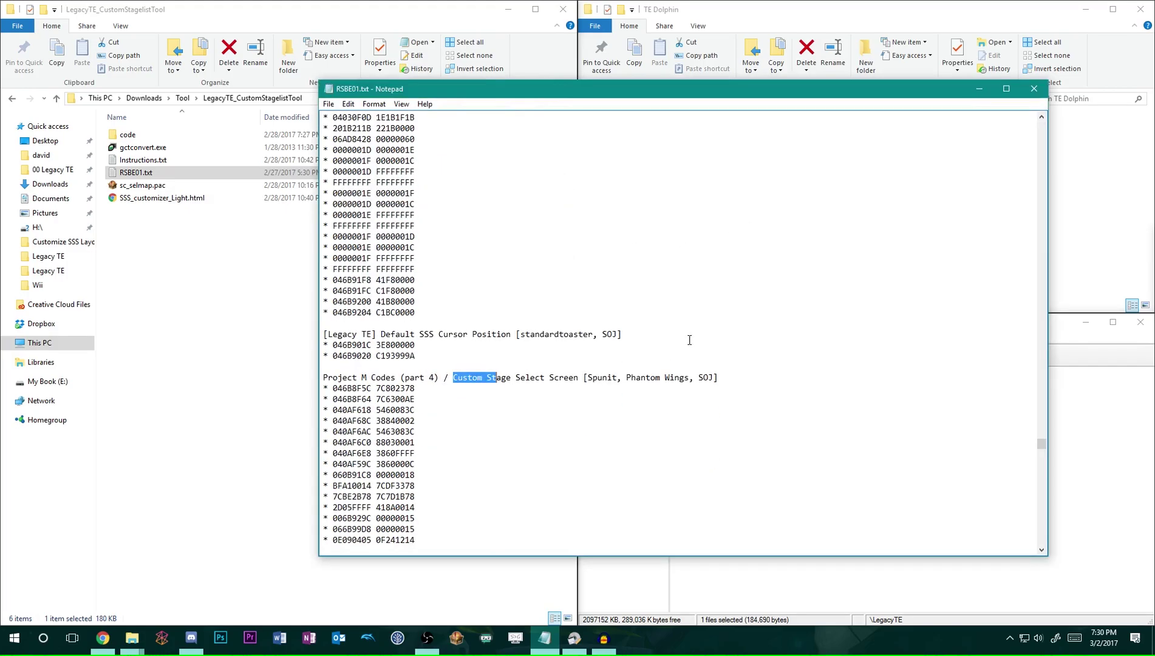
pyautogui.scroll(-1, 528, 292)
pyautogui.click(572, 216)
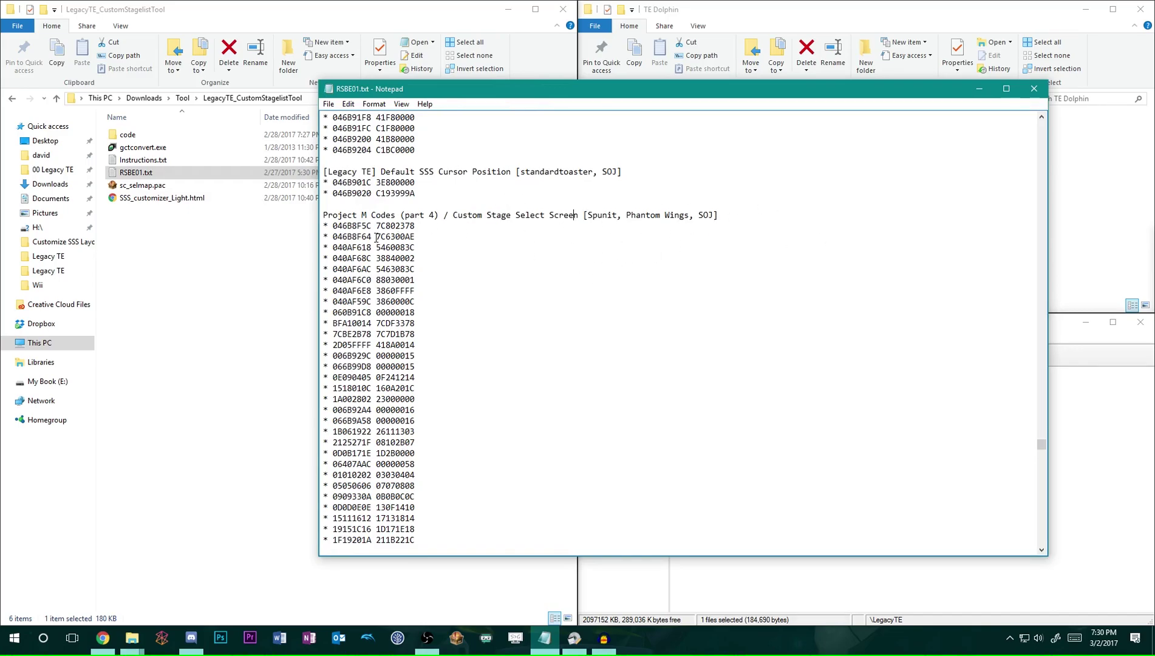
pyautogui.moveTo(333, 217); pyautogui.dragTo(433, 451)
pyautogui.press('BackSpace')
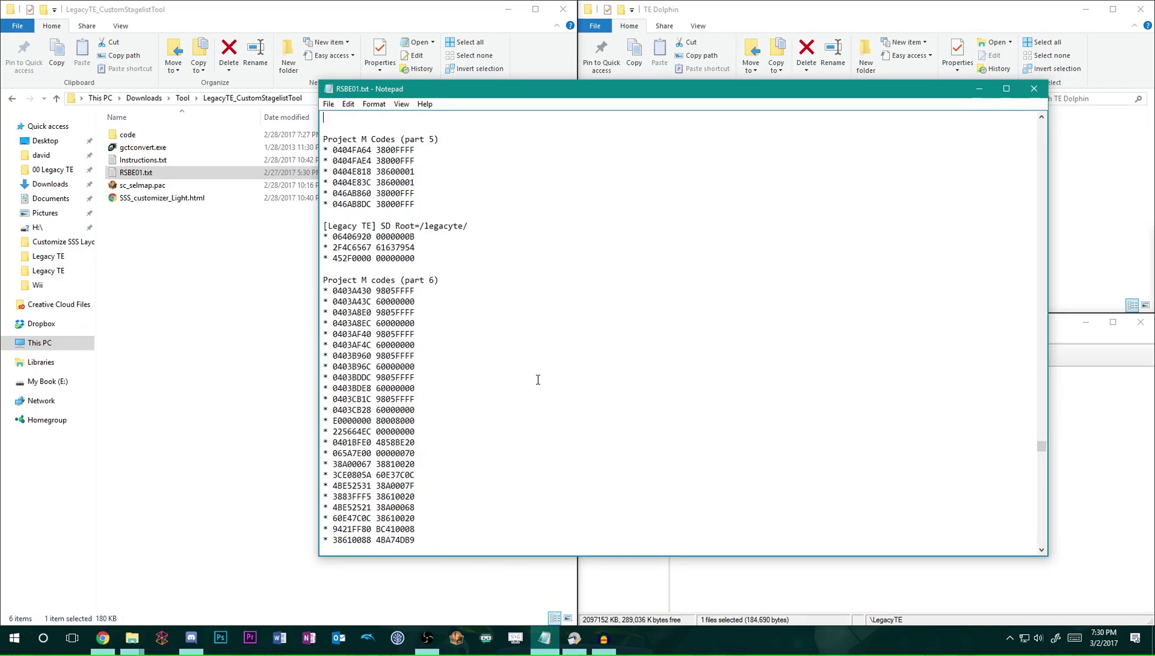
# Paste the copied stage select code above "Project M Codes (part 5)", remove the blank line under its title, and save and close the file
pyautogui.scroll(4, 598, 357)
pyautogui.rightClick(336, 248)
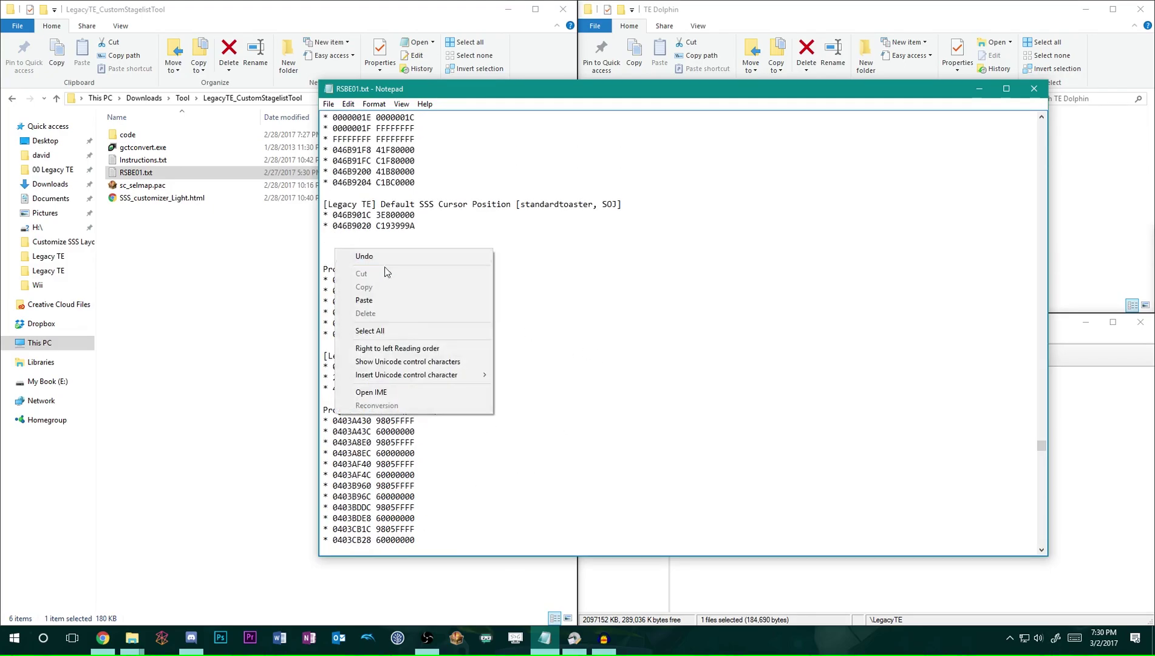
pyautogui.click(408, 303)
pyautogui.scroll(2, 464, 317)
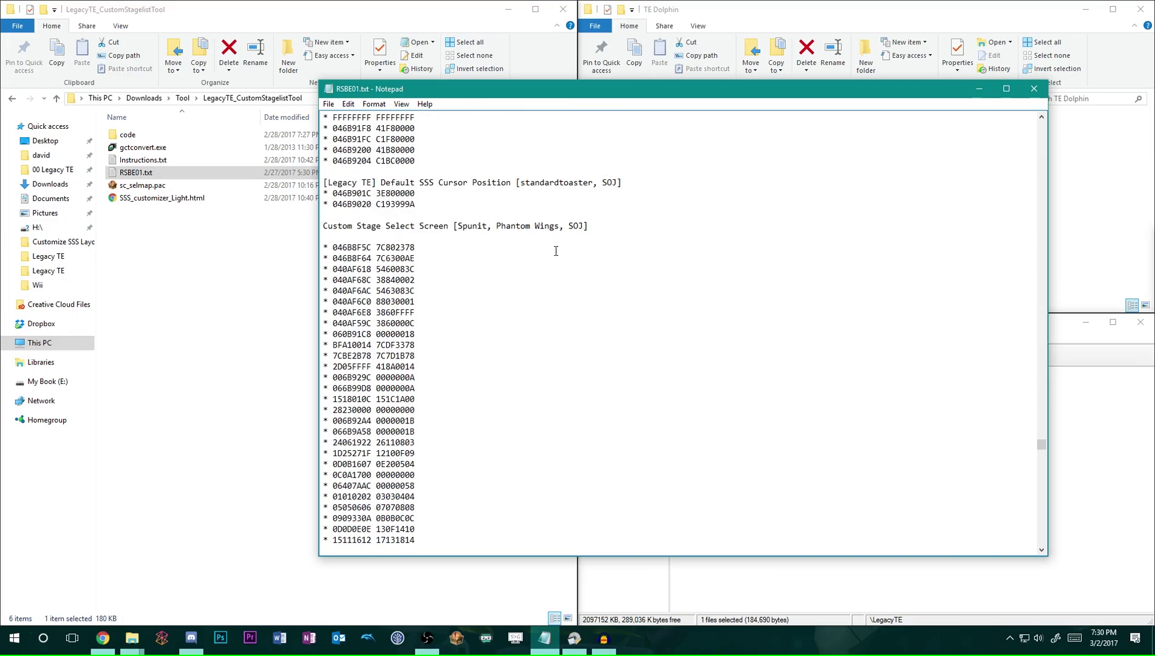
pyautogui.press('BackSpace')
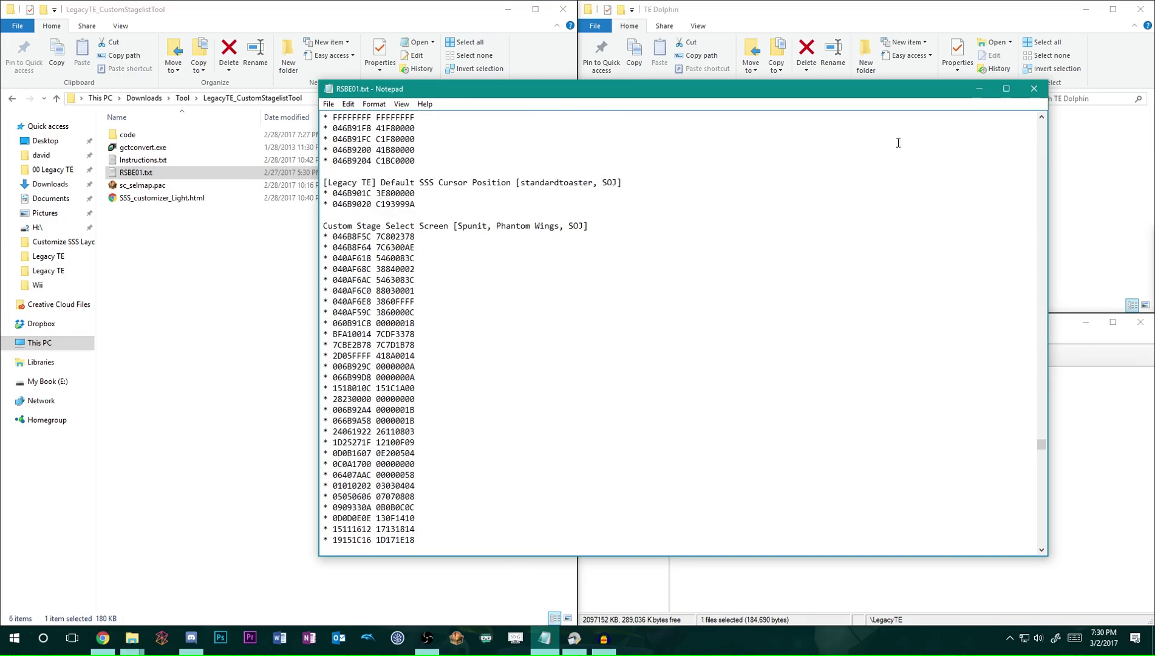
pyautogui.hotkey('ctrl', 's')
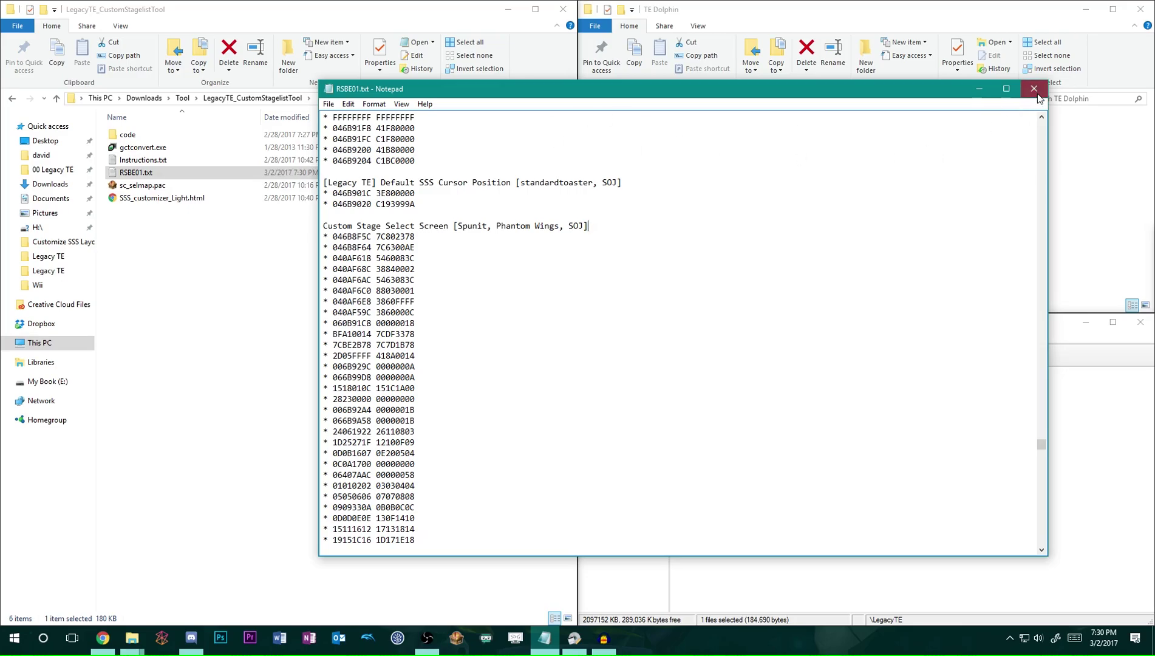
pyautogui.click(1034, 89)
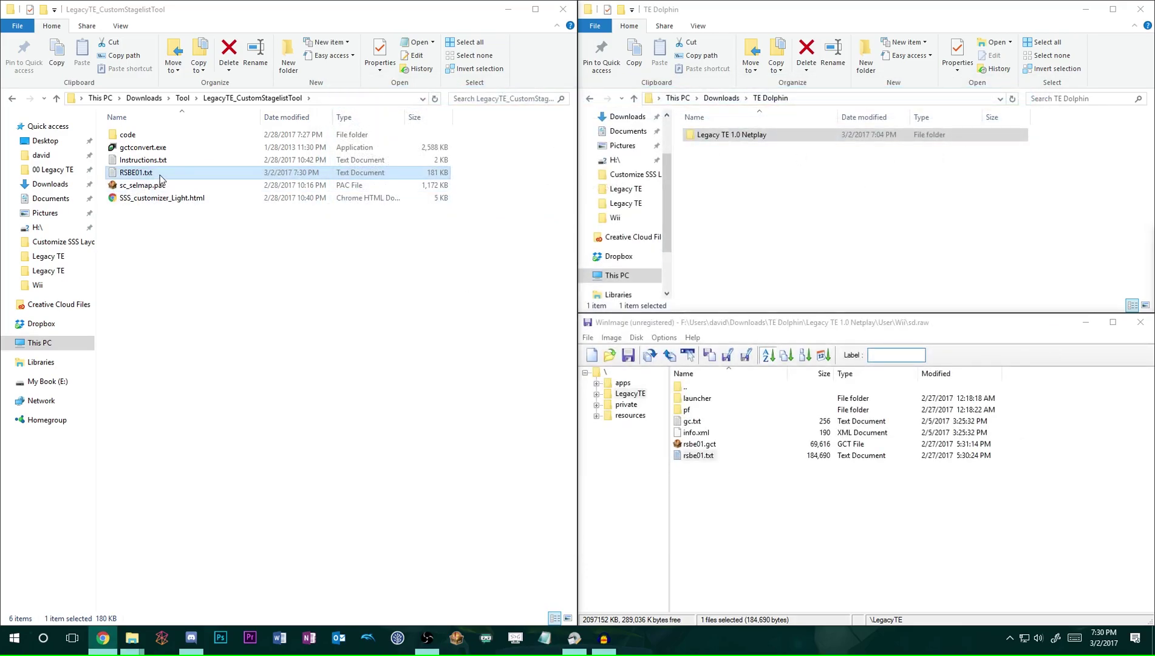
# Convert RSBE01.txt with gctconvert.exe and inject the resulting RSBE01.gct into the LegacyTE folder of sd.raw, replacing the existing file
pyautogui.moveTo(152, 175); pyautogui.dragTo(199, 146)
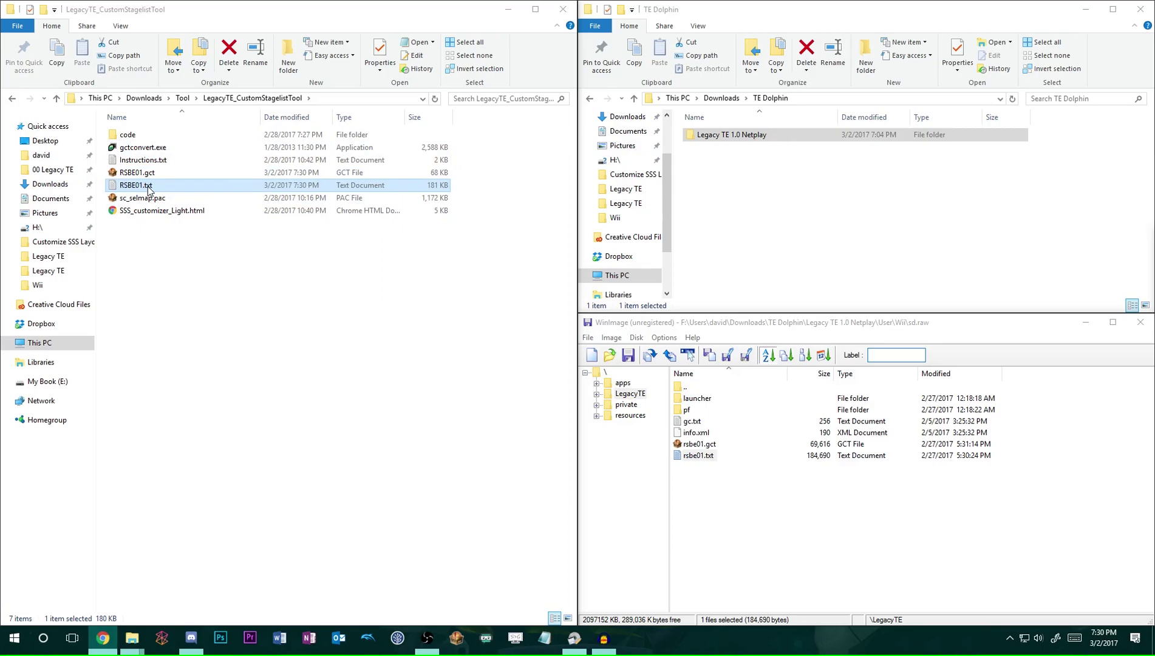
pyautogui.click(194, 257)
pyautogui.click(199, 175)
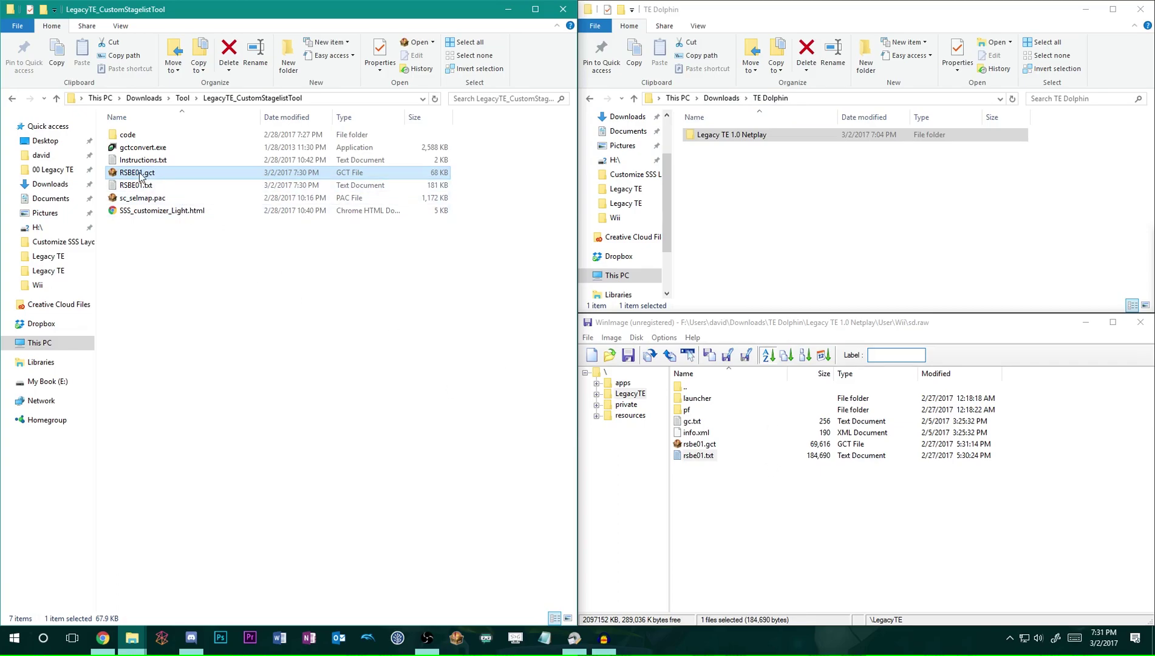
pyautogui.moveTo(316, 268); pyautogui.dragTo(738, 515)
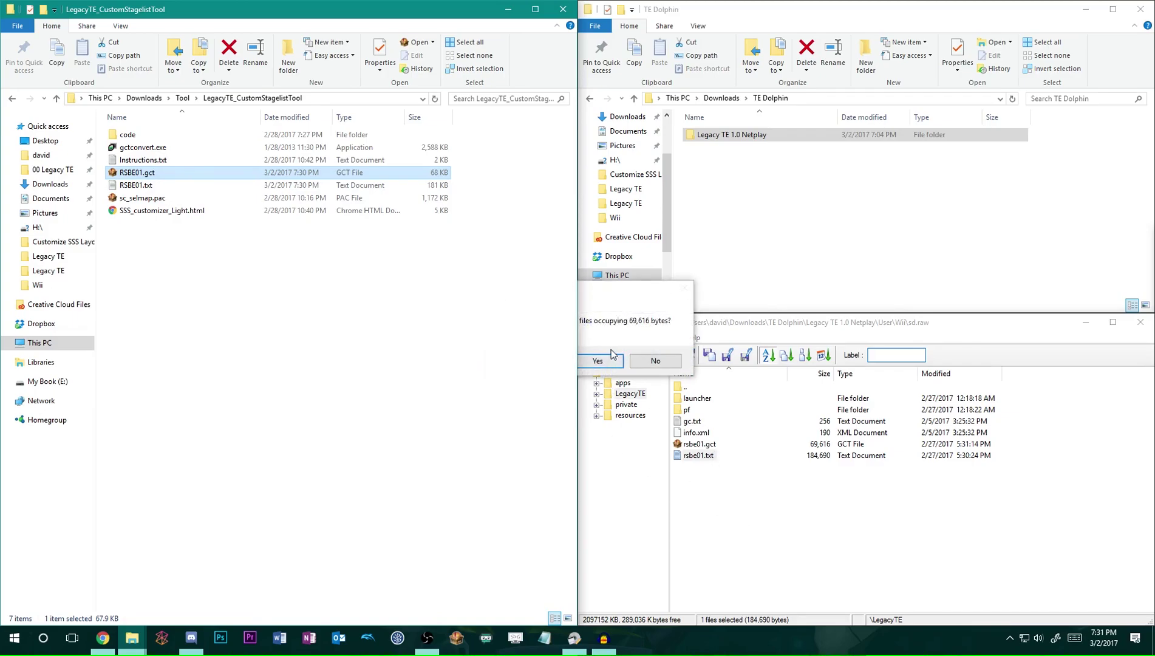
pyautogui.click(597, 362)
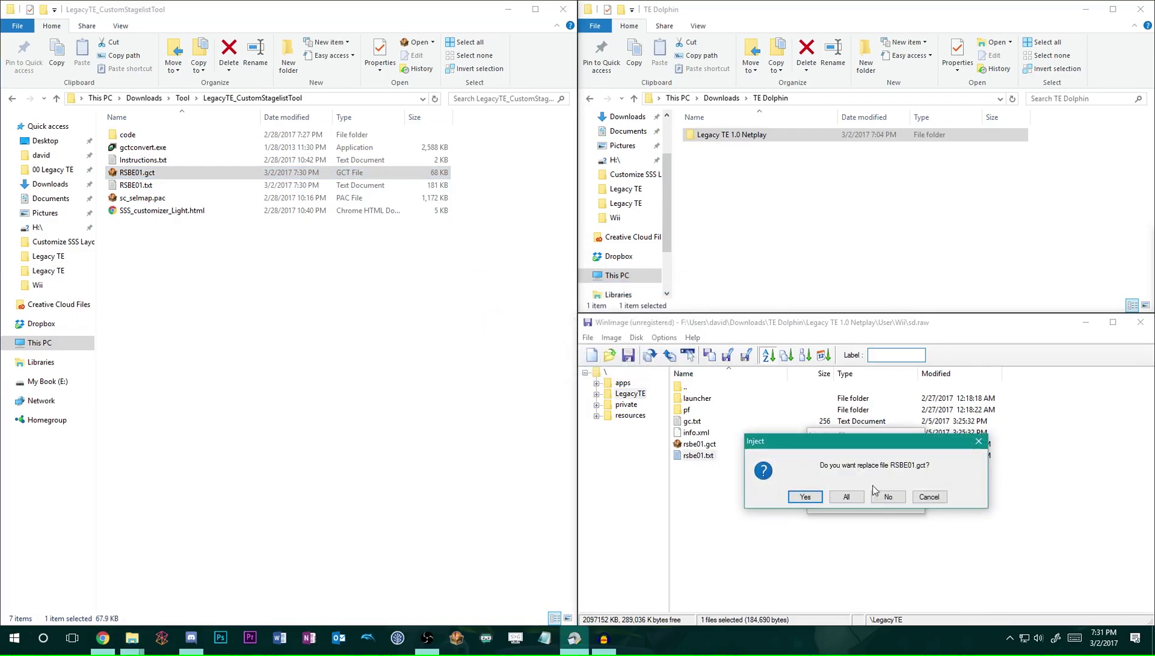
pyautogui.click(805, 497)
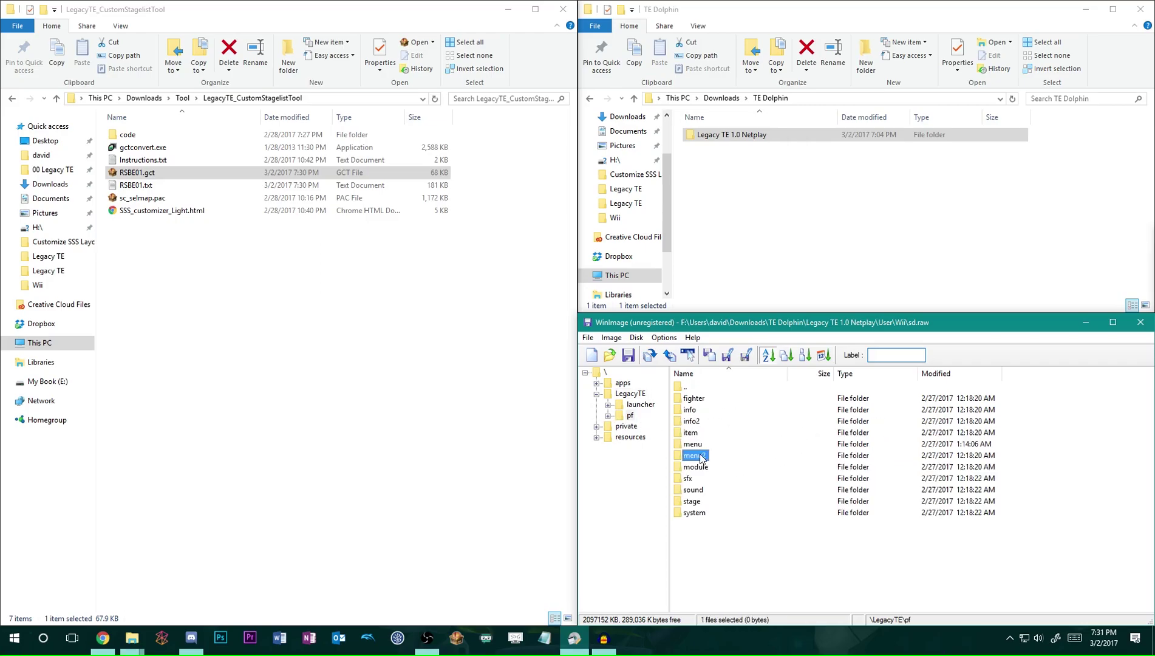
# Inject sc_selmap.pac into the LegacyTE\pf\menu2 folder of sd.raw, replacing the existing file, and close WinImage
pyautogui.doubleClick(701, 457)
pyautogui.click(128, 196)
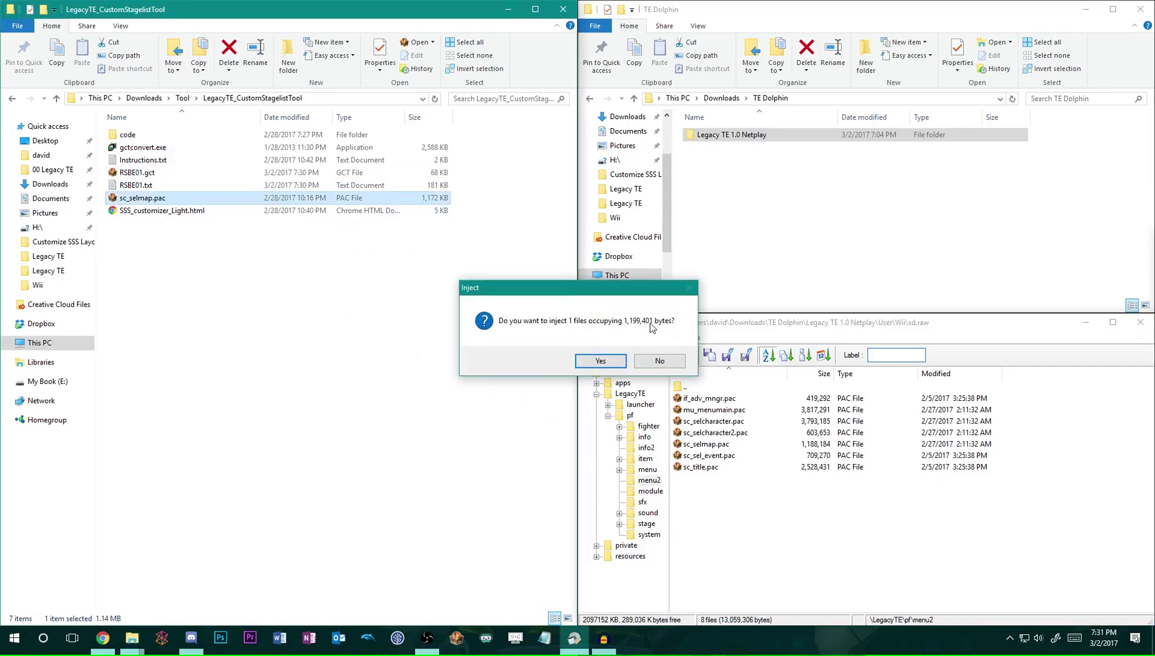
pyautogui.click(600, 361)
pyautogui.click(805, 497)
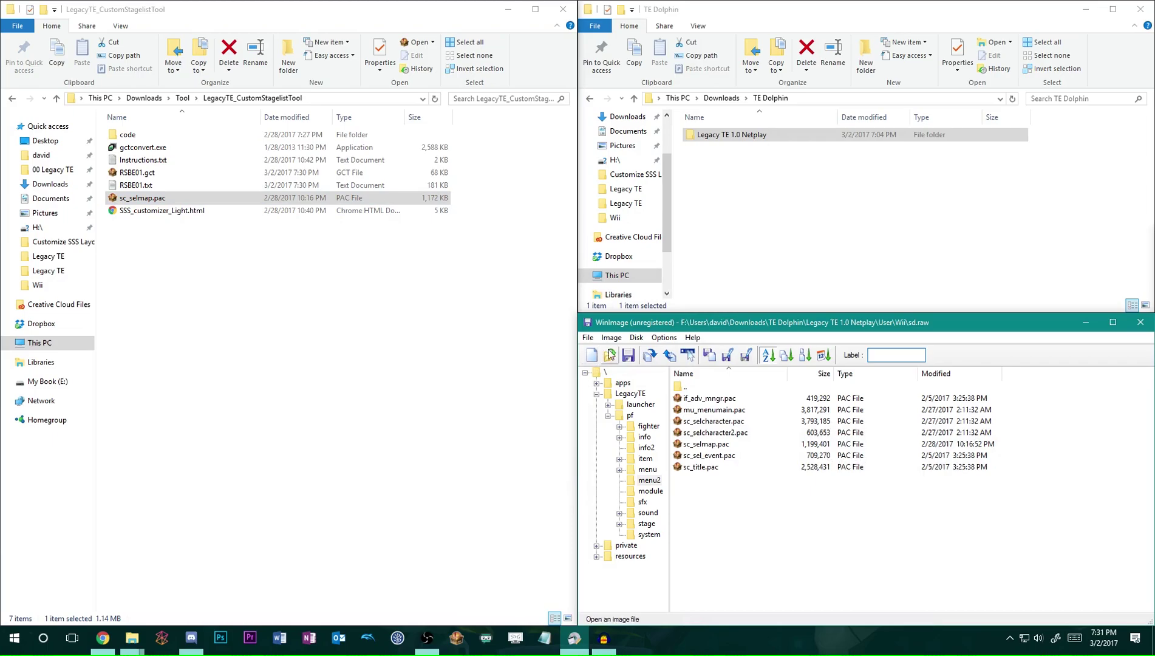
pyautogui.click(1140, 322)
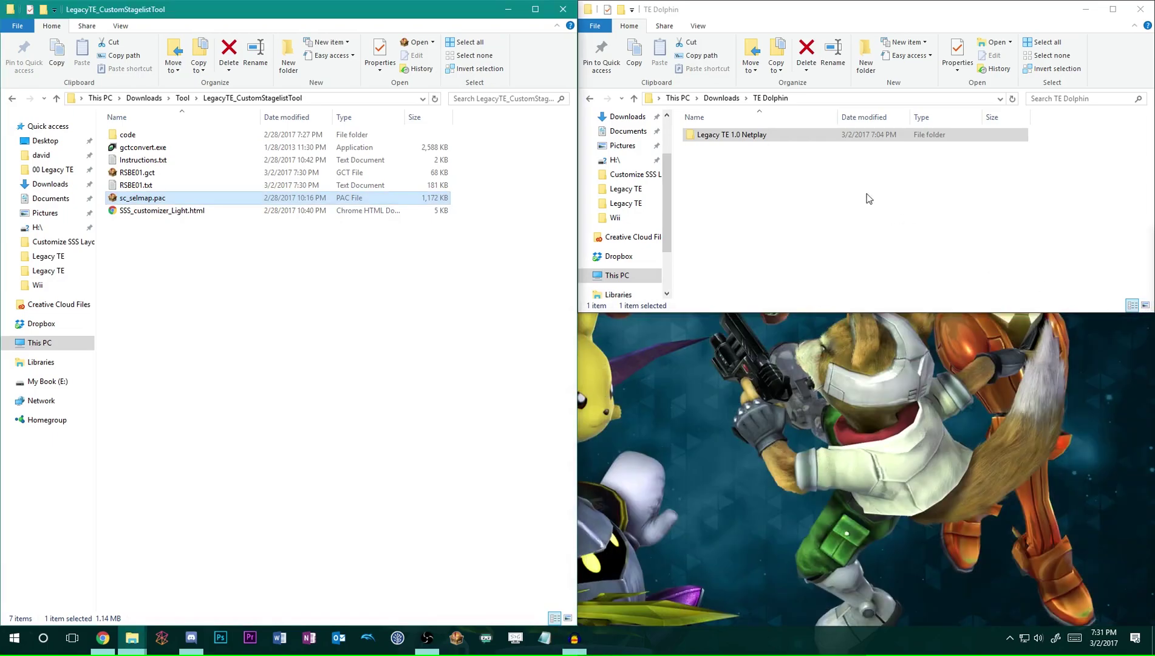
# Launch Dolphin from the Legacy TE 1.0 Netplay folder and start LegacyTENetplay1.0.elf
pyautogui.doubleClick(765, 135)
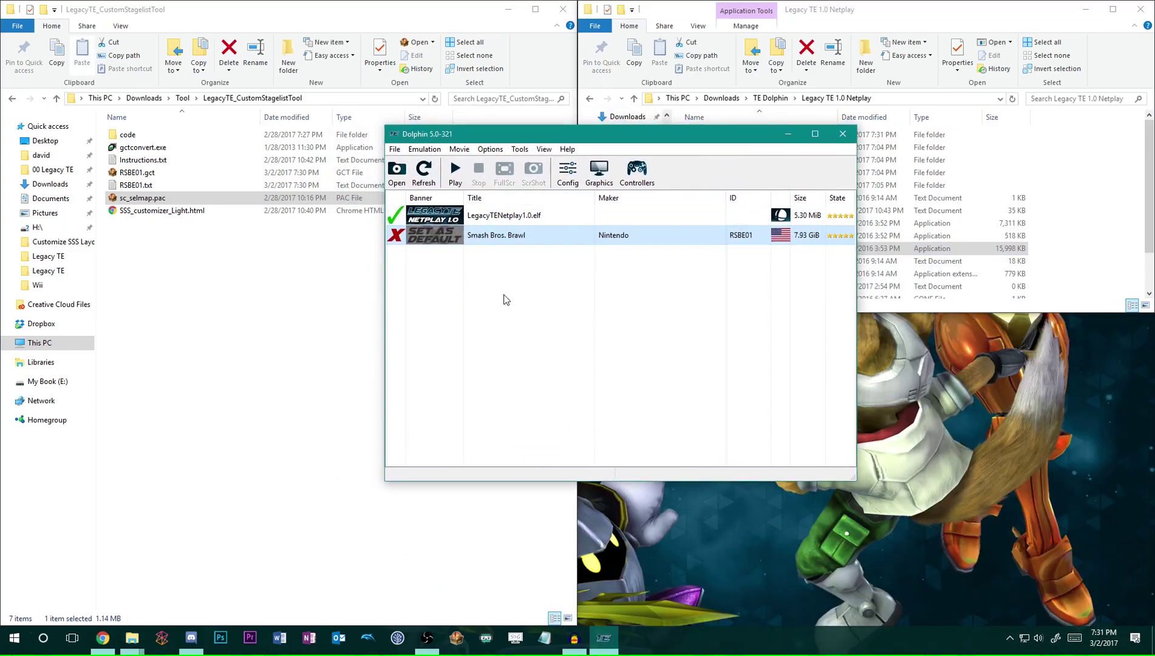
pyautogui.doubleClick(507, 216)
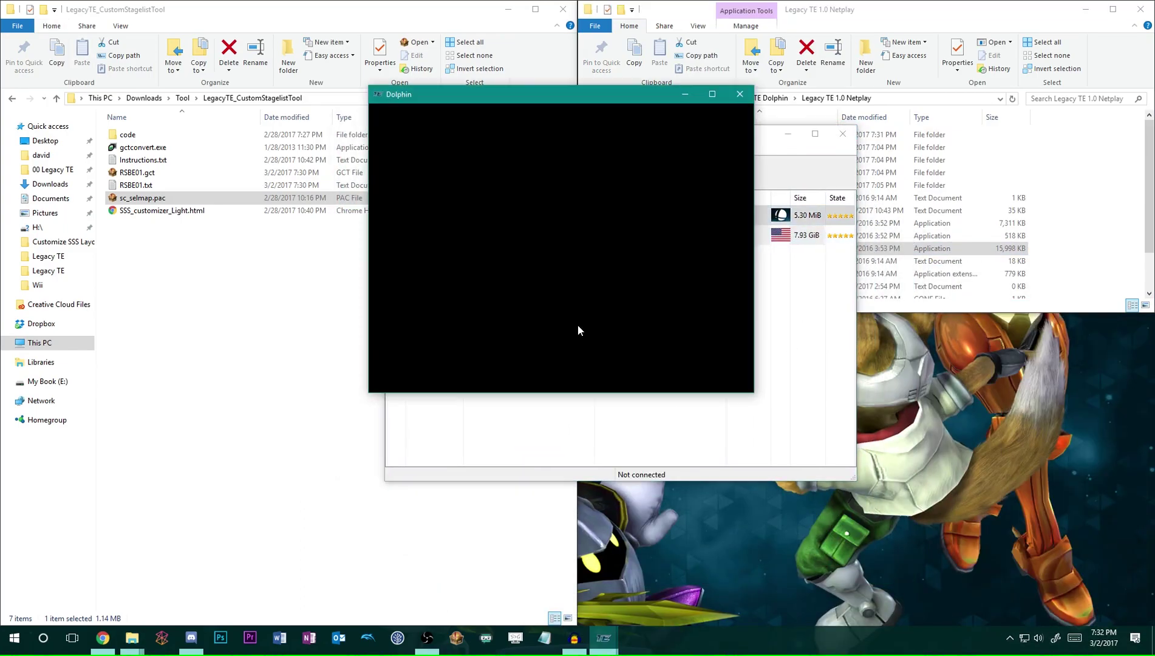